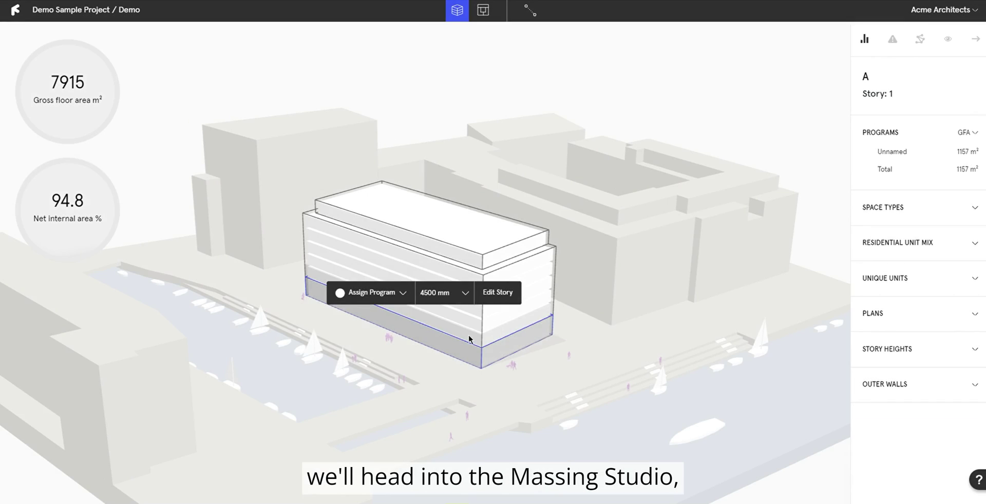
Step: Assign the Residential program to stories 2–7
{"action": "left_click", "coordinate": [514, 311]}
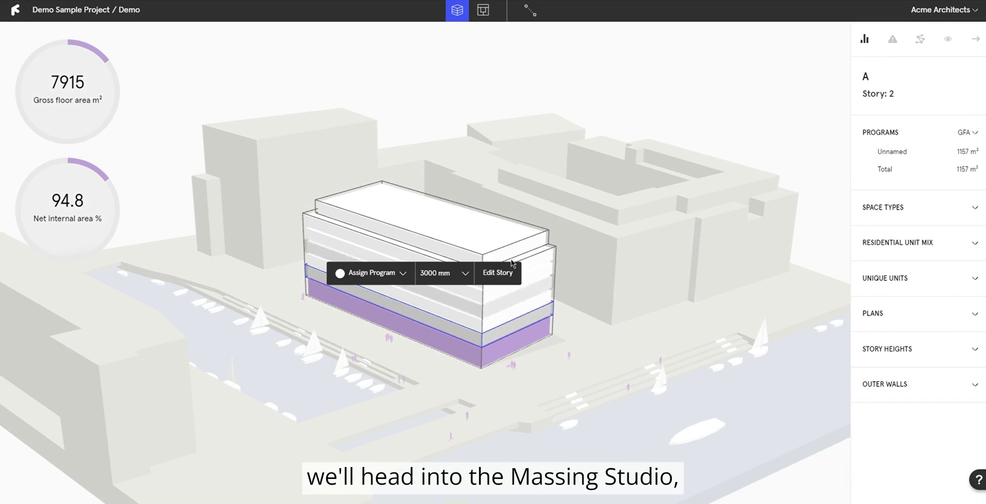
{"action": "left_click", "coordinate": [513, 254], "text": "shift"}
{"action": "left_click", "coordinate": [401, 241]}
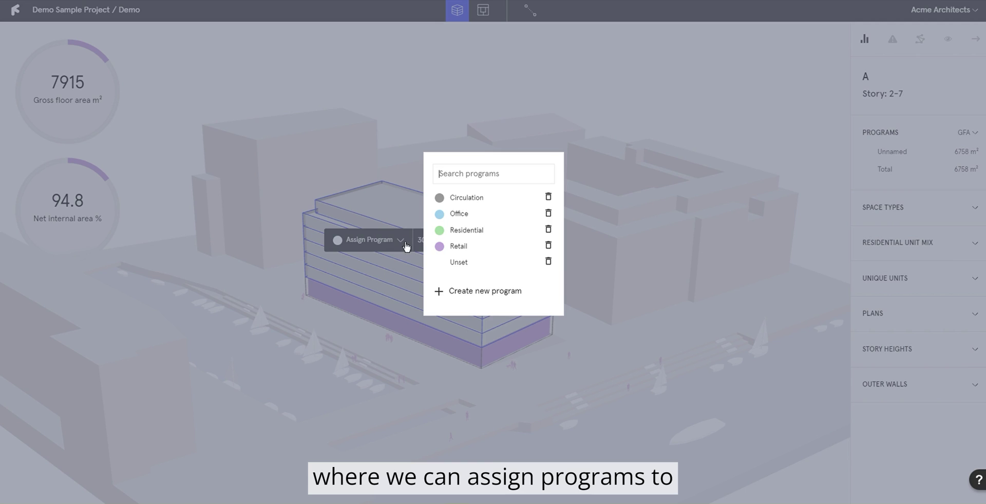
{"action": "left_click", "coordinate": [454, 232]}
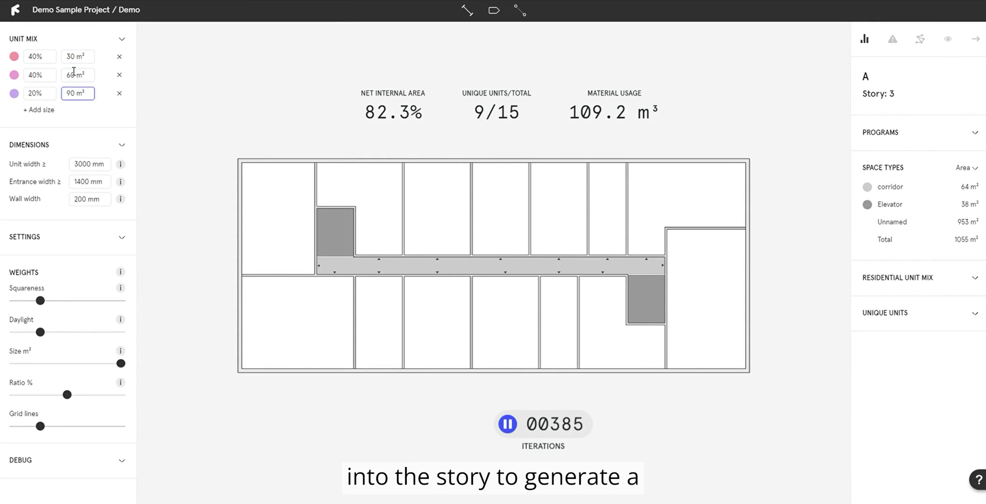
Step: Set the first unit-mix size to 50 m² and open a 12-unit plan for editing
{"action": "double_click", "coordinate": [75, 56]}
{"action": "type", "text": "50"}
{"action": "key", "text": "Return"}
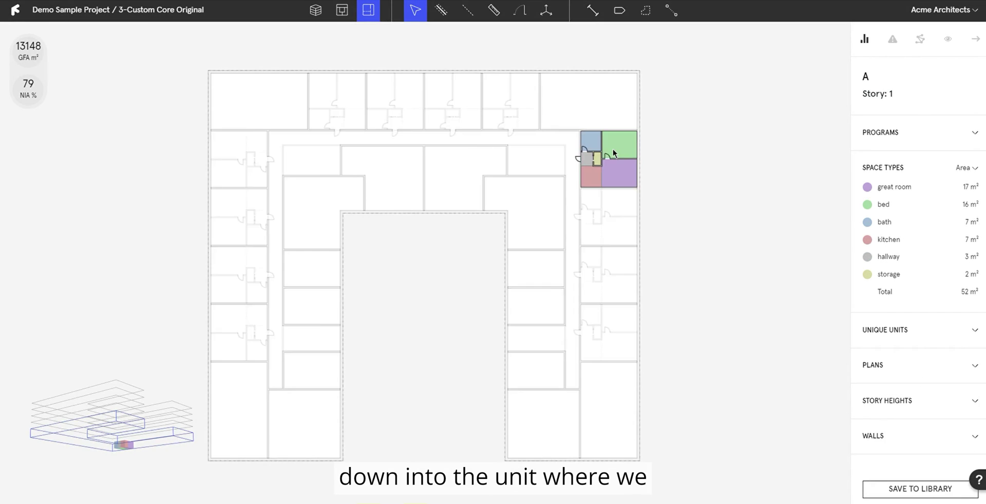
{"action": "double_click", "coordinate": [612, 149]}
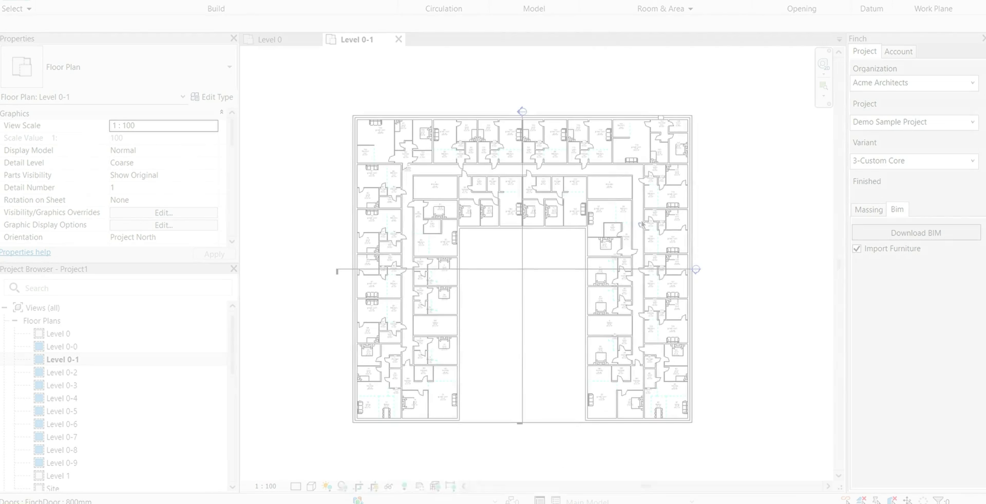
Step: Zoom into the Level 0-1 plan and inspect the walls by bathroom 138 and the great-room 119 sofa
{"action": "scroll", "coordinate": [654, 220], "scroll_direction": "up", "scroll_amount": 5}
{"action": "scroll", "coordinate": [655, 219], "scroll_direction": "up", "scroll_amount": 2}
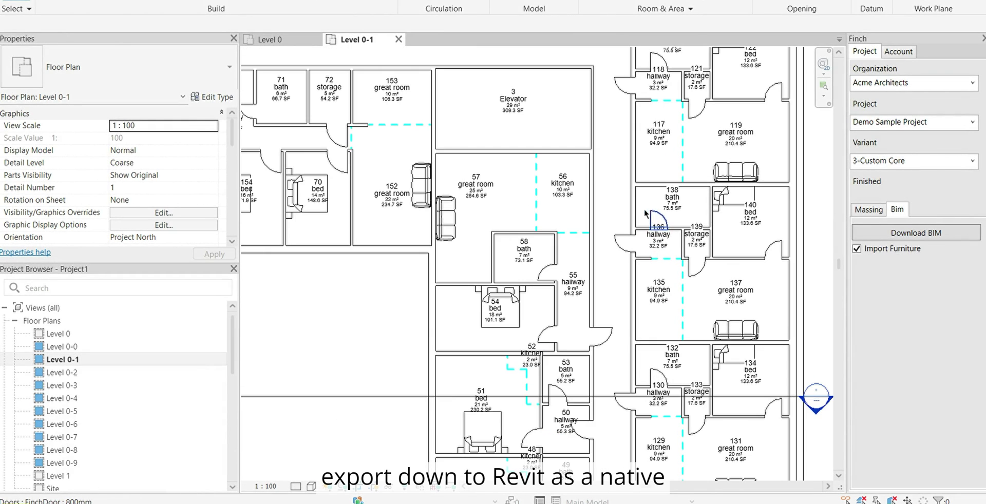
{"action": "left_click", "coordinate": [636, 211]}
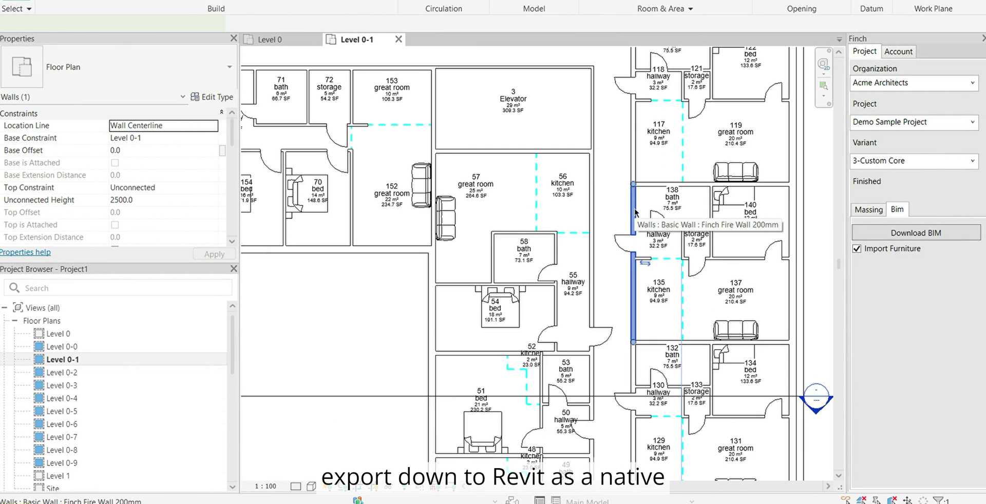
{"action": "left_click", "coordinate": [649, 184]}
{"action": "left_click", "coordinate": [728, 174]}
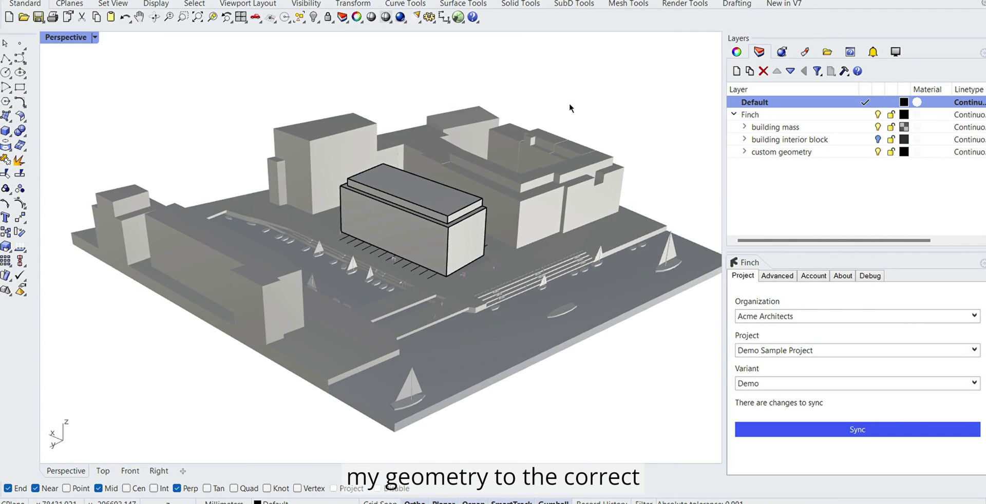
Step: Move the central building box onto the building interior block layer
{"action": "left_click", "coordinate": [424, 239]}
{"action": "right_click", "coordinate": [809, 139]}
{"action": "left_click", "coordinate": [848, 242]}
Step: Sync the geometry with Finch and view the building from a steep angle
{"action": "left_click", "coordinate": [857, 431]}
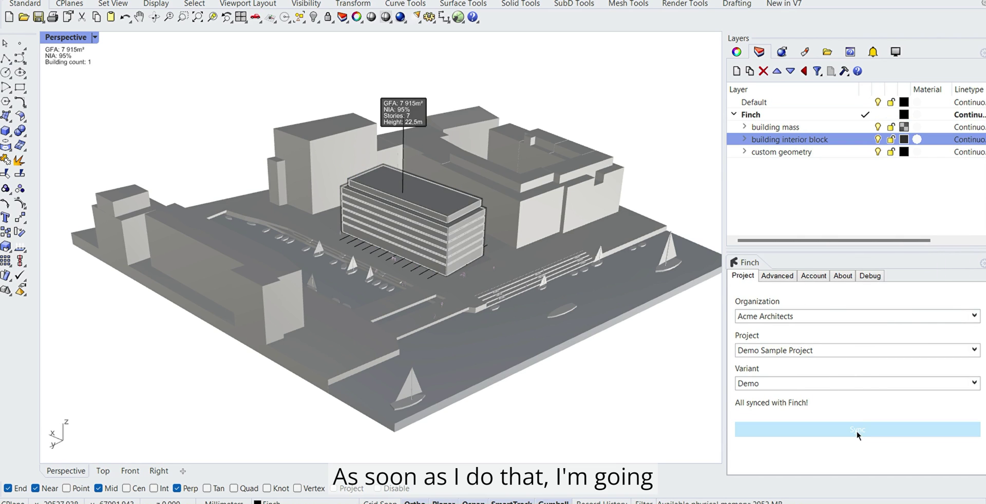
{"action": "scroll", "coordinate": [493, 237], "scroll_direction": "up", "scroll_amount": 6}
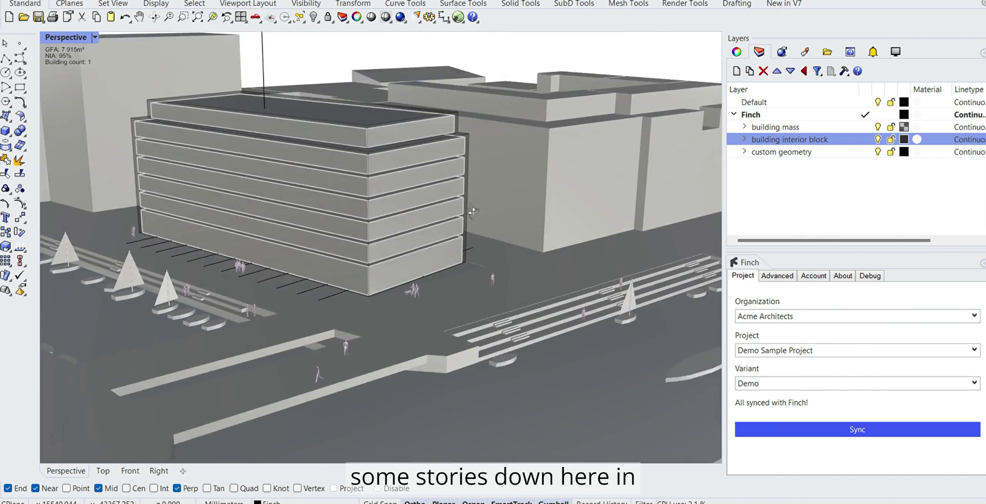
{"action": "right_click_drag", "start_coordinate": [473, 211], "coordinate": [472, 237]}
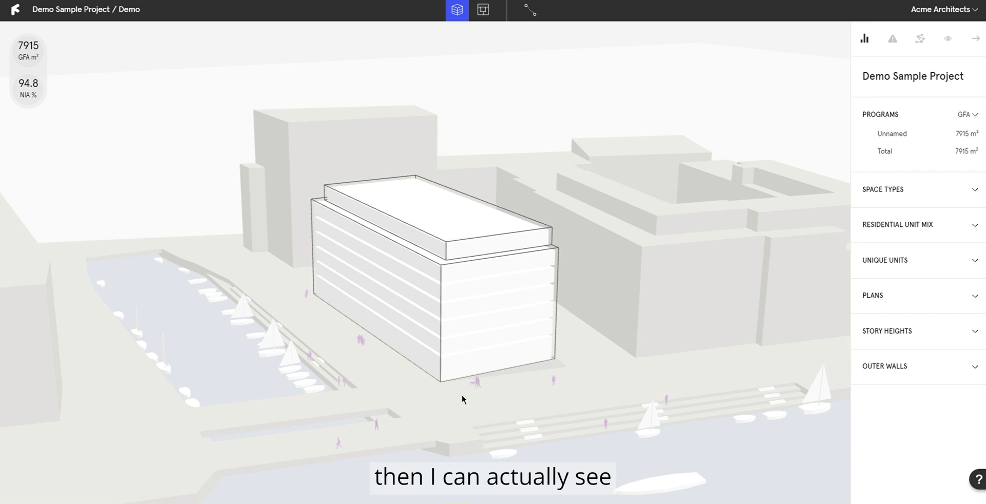
Step: Make the bottom story of the building Retail
{"action": "left_click", "coordinate": [516, 388]}
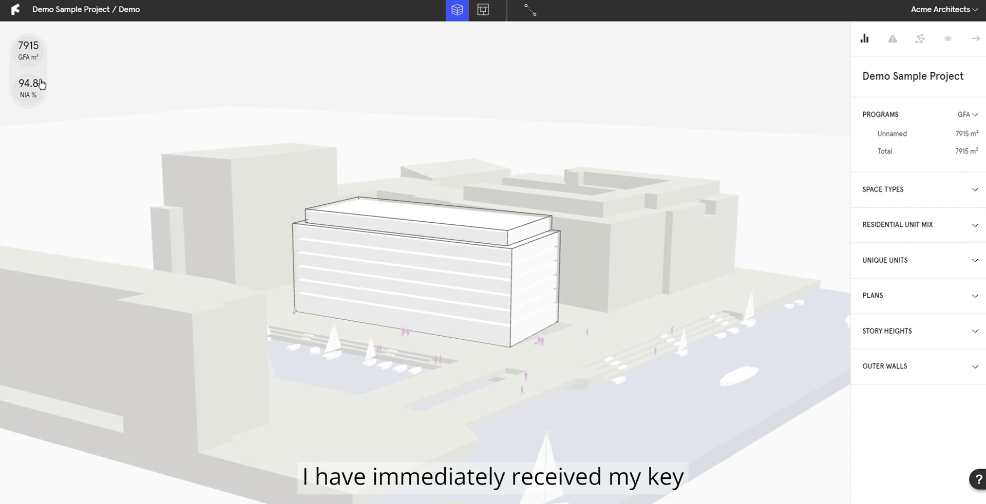
{"action": "mouse_move", "coordinate": [48, 72]}
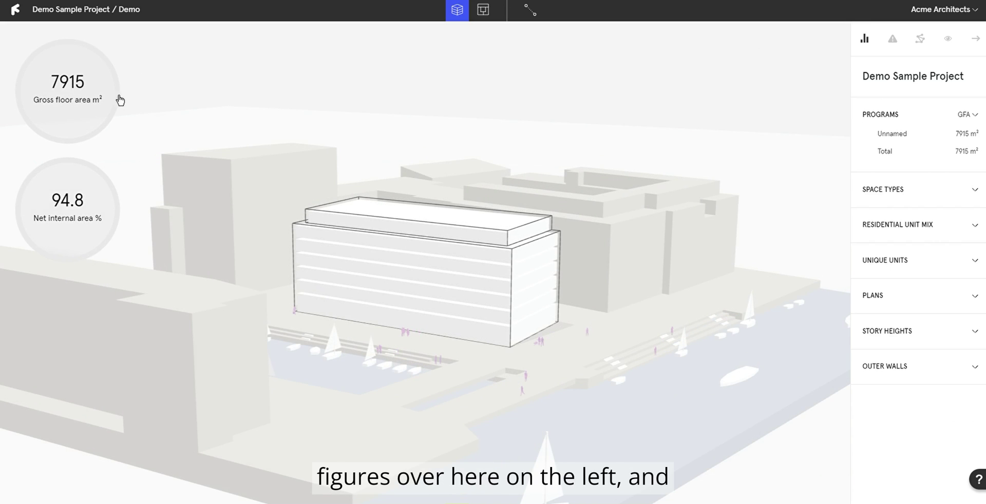
{"action": "left_click_drag", "start_coordinate": [654, 161], "coordinate": [633, 211]}
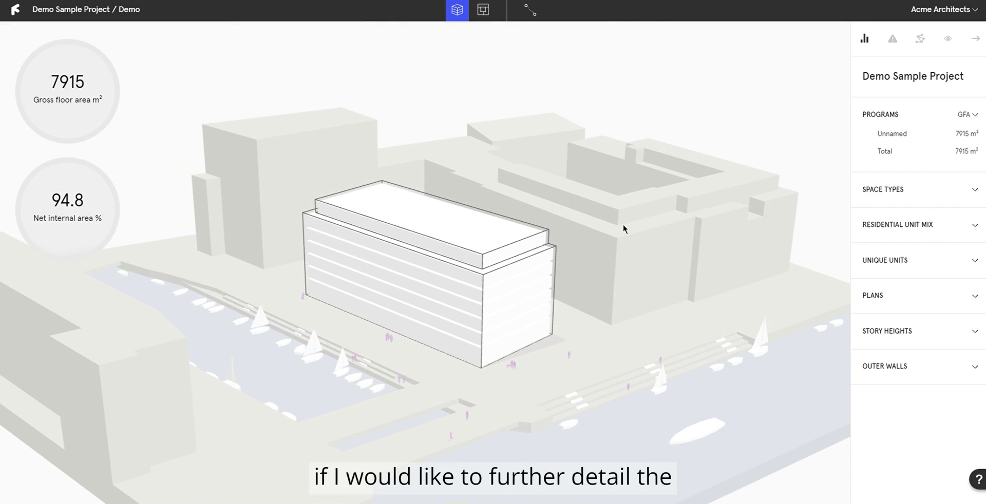
{"action": "left_click", "coordinate": [517, 352]}
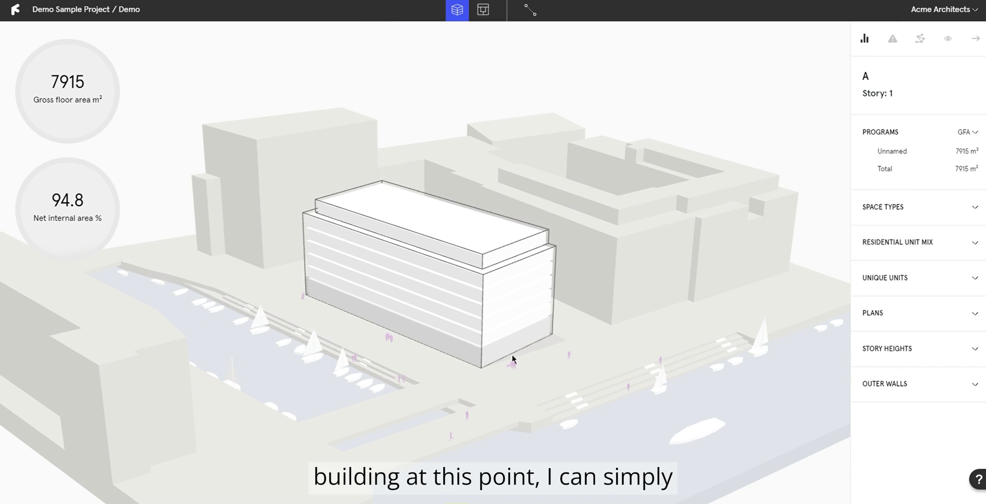
{"action": "left_click", "coordinate": [377, 292]}
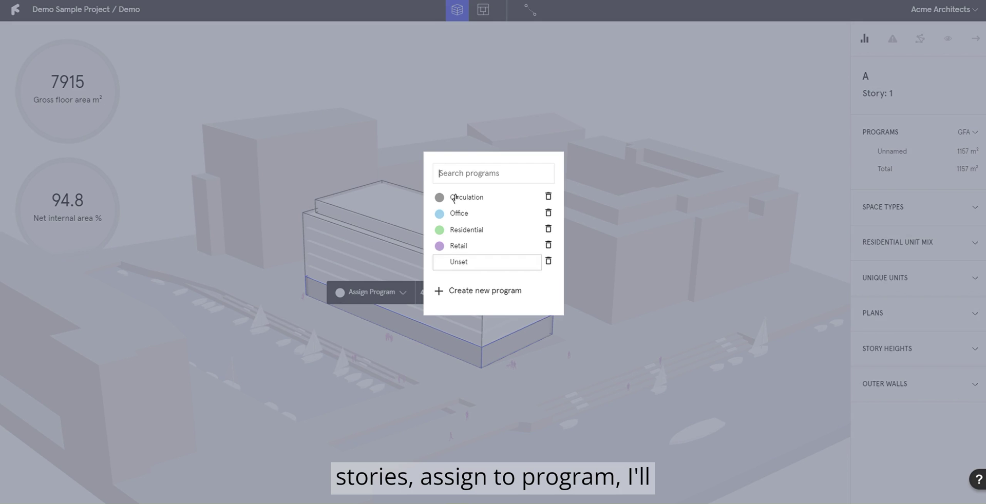
{"action": "left_click", "coordinate": [466, 251]}
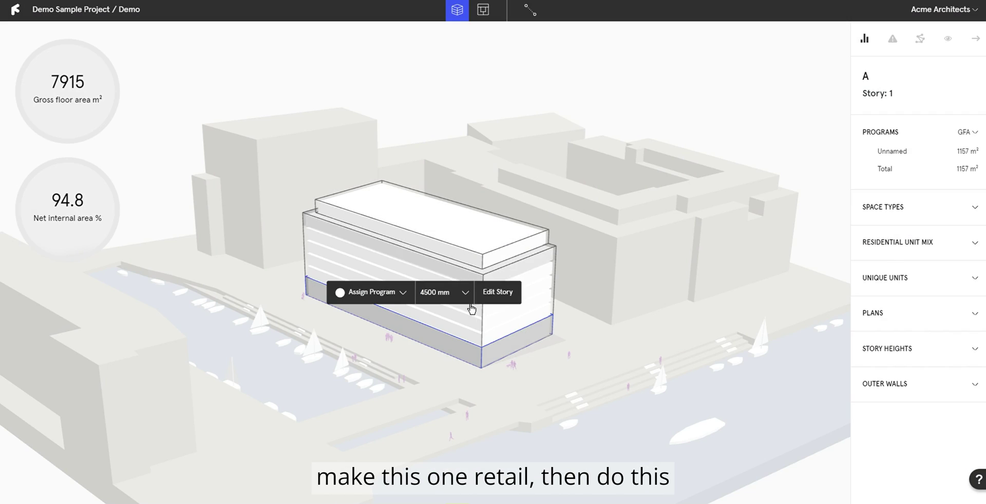
Step: Make stories 2–7 Residential and isolate each program in the Programs list
{"action": "left_click", "coordinate": [518, 255]}
{"action": "left_click", "coordinate": [385, 240]}
{"action": "left_click", "coordinate": [465, 230]}
{"action": "mouse_move", "coordinate": [904, 139]}
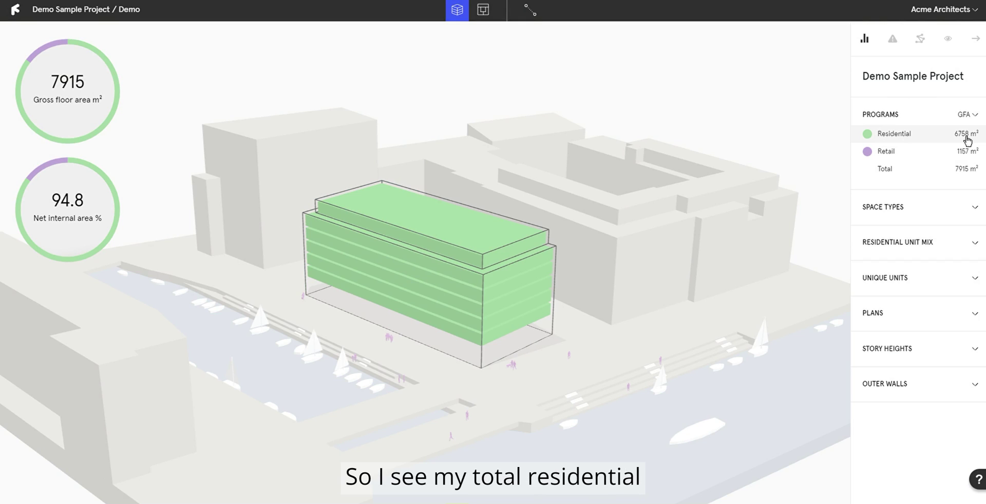
{"action": "mouse_move", "coordinate": [923, 151]}
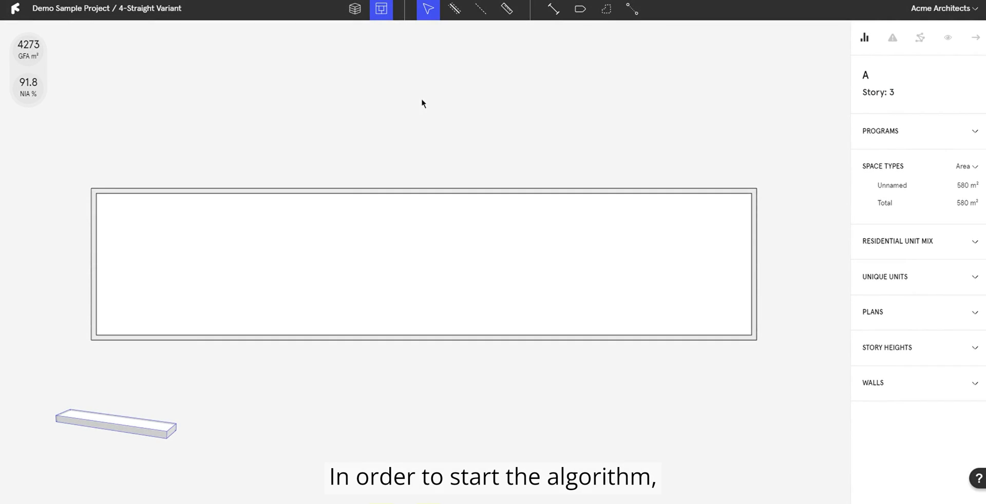
Step: Generate a unit layout across the story 3 floor plate
{"action": "left_click", "coordinate": [395, 218]}
{"action": "left_click", "coordinate": [437, 174]}
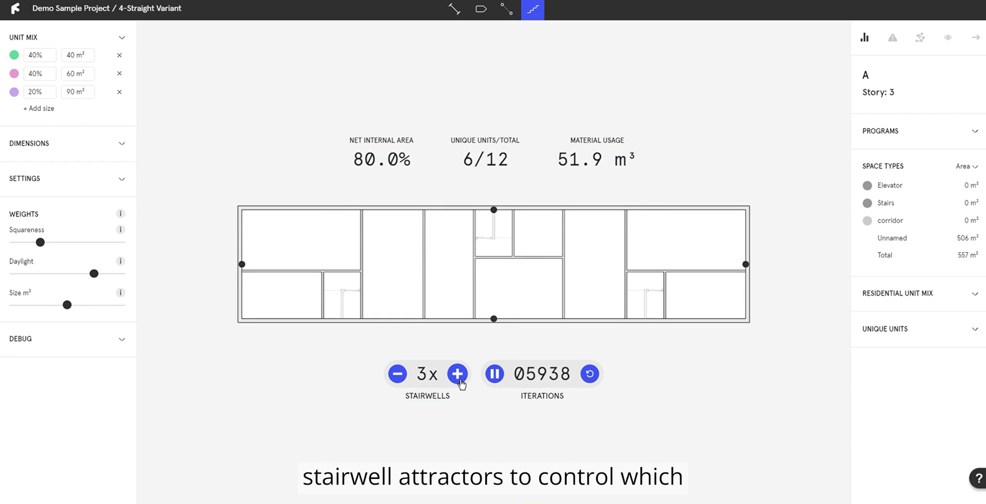
Step: Place stairwells along the bottom facade and change the 40 m² unit size to 50 m²
{"action": "left_click", "coordinate": [494, 320]}
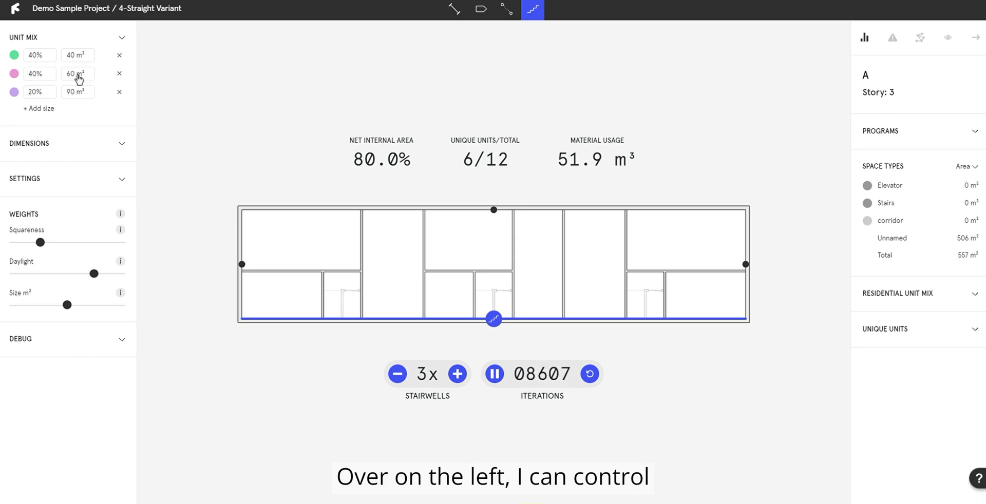
{"action": "left_click", "coordinate": [84, 56]}
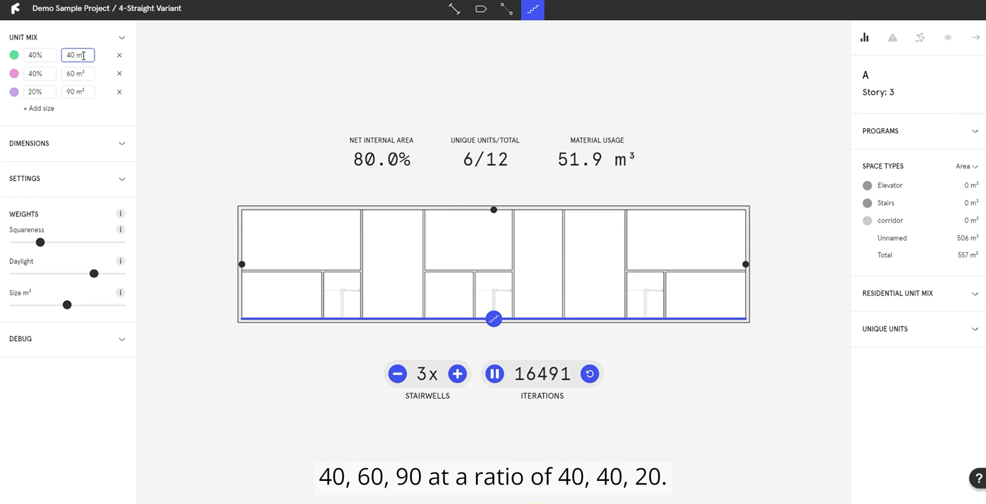
{"action": "double_click", "coordinate": [75, 53]}
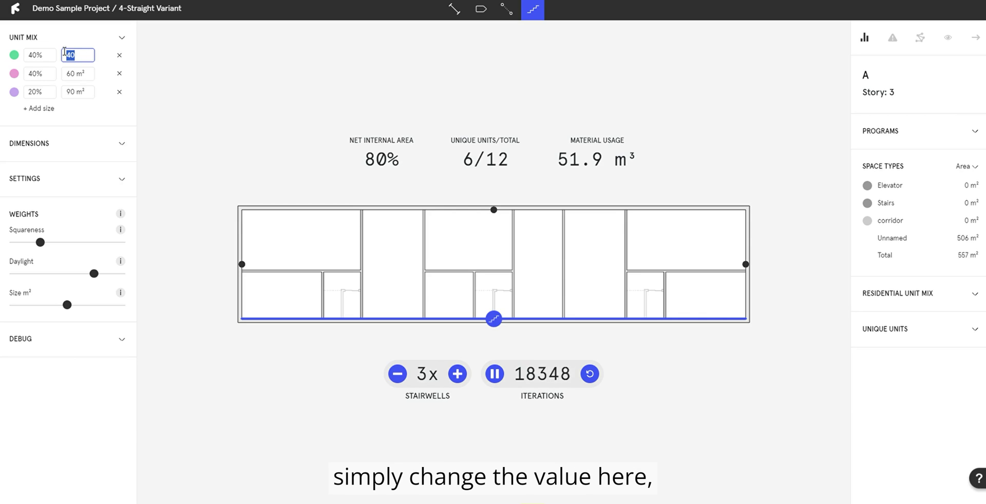
{"action": "type", "text": "50"}
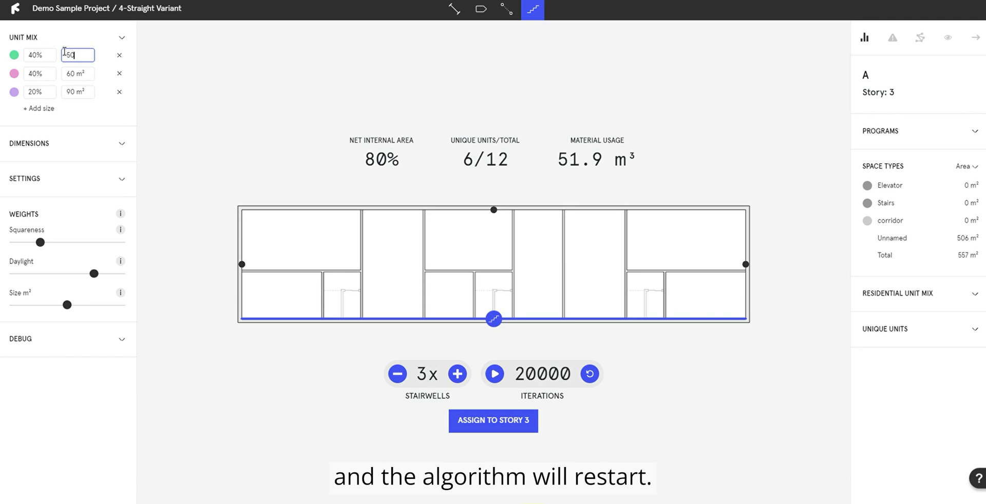
{"action": "key", "text": "Return"}
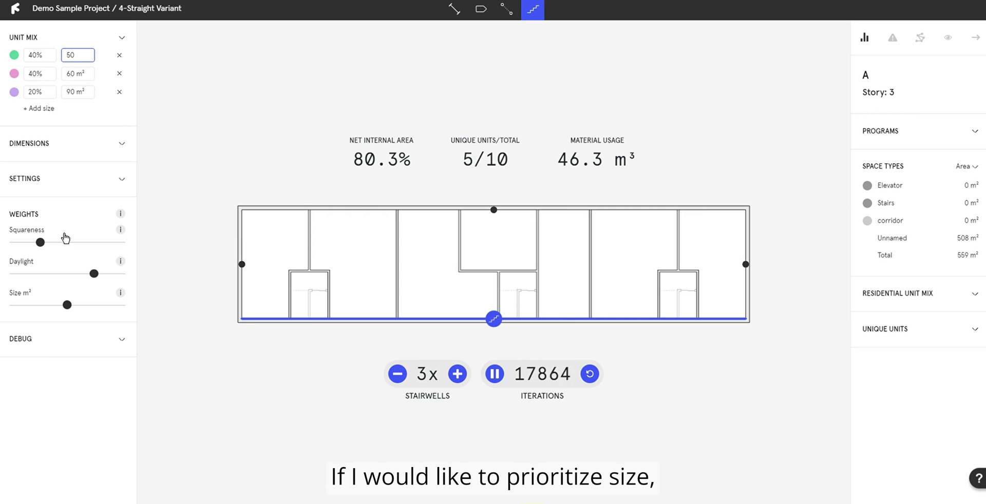
Step: Lower the daylight weight, maximise the unit-size weight, then pause and assign the layout to story 3
{"action": "left_click", "coordinate": [67, 274]}
{"action": "left_click_drag", "start_coordinate": [68, 307], "coordinate": [126, 309]}
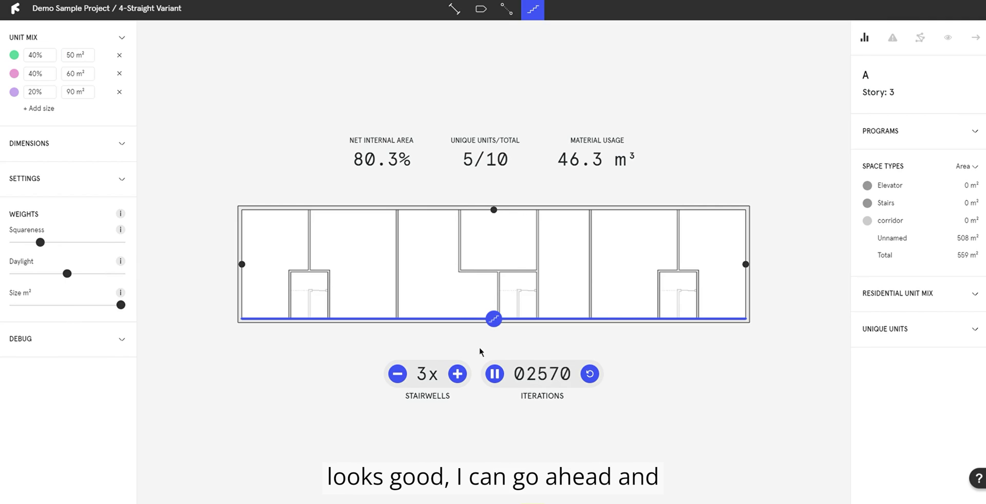
{"action": "left_click", "coordinate": [492, 374]}
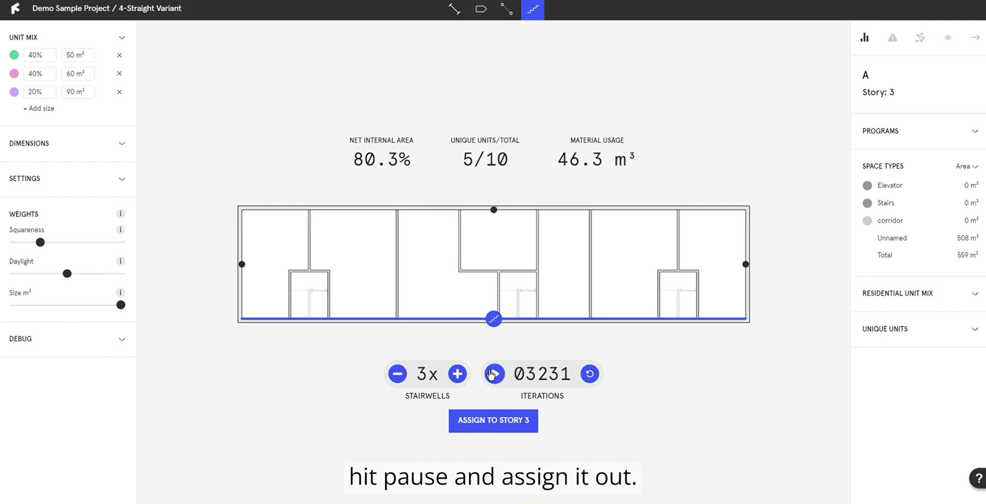
{"action": "left_click", "coordinate": [477, 415]}
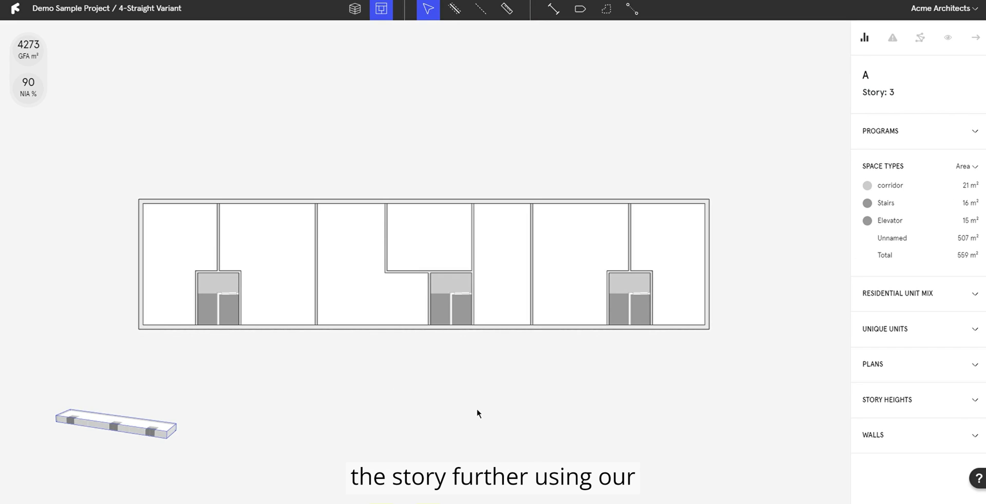
Step: Clear the wall selection and select the four areas around the core: outer right, inner right, inner left, outer left
{"action": "left_click_drag", "start_coordinate": [711, 118], "coordinate": [168, 351]}
{"action": "left_click", "coordinate": [557, 23]}
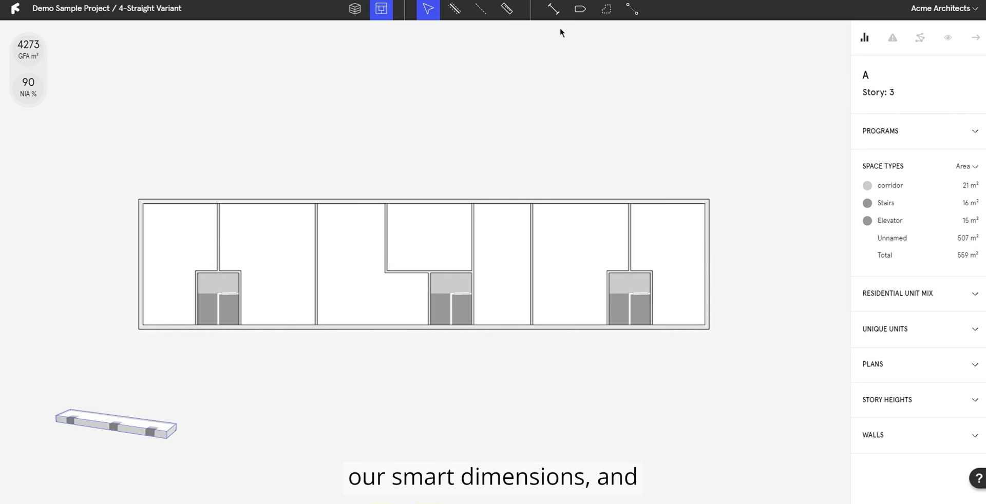
{"action": "left_click", "coordinate": [554, 10]}
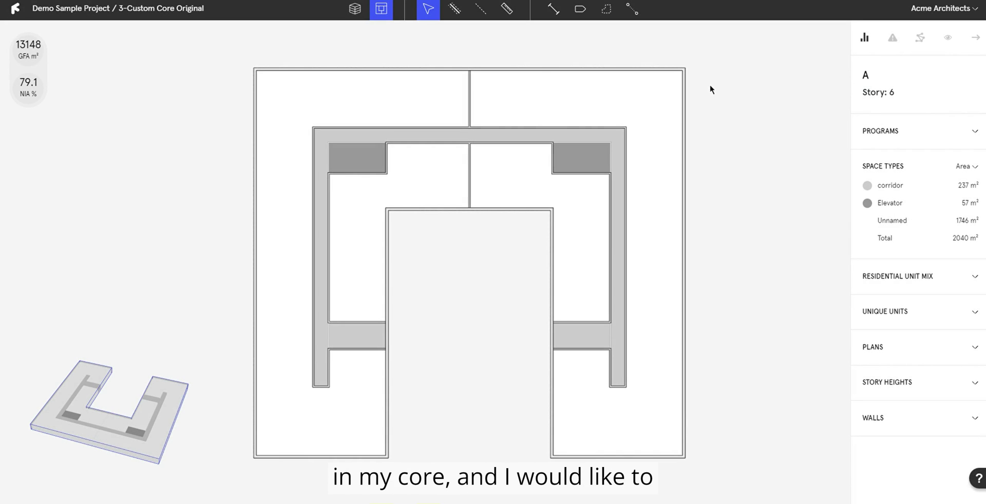
{"action": "left_click", "coordinate": [674, 88]}
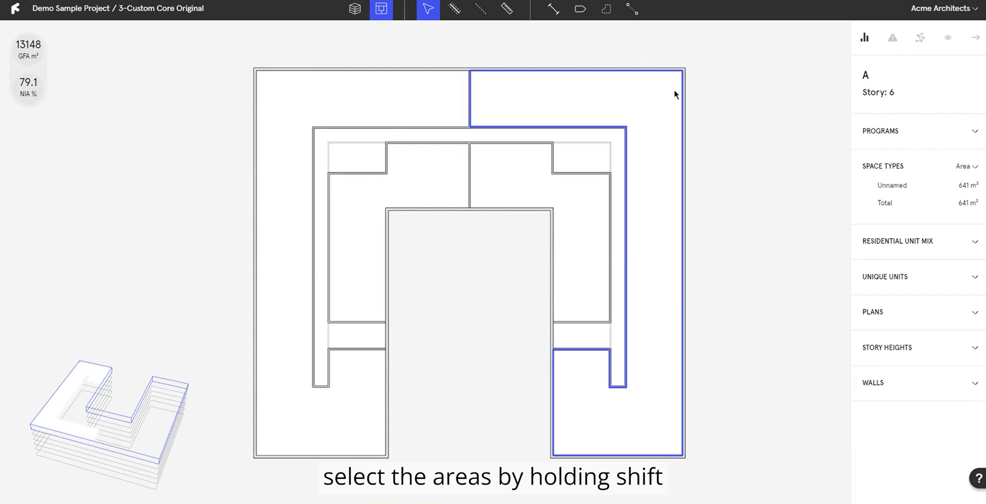
{"action": "left_click", "coordinate": [478, 177], "text": "shift"}
{"action": "left_click", "coordinate": [436, 181], "text": "shift"}
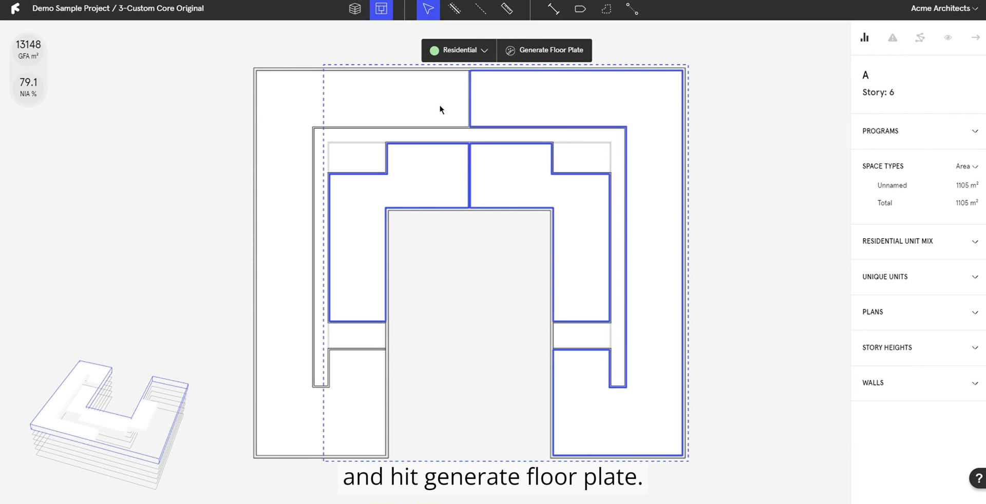
{"action": "left_click", "coordinate": [440, 105], "text": "shift"}
Step: Generate story 6's layout with grid-line alignment weighted highest, reduced size weight, and assign it to story 6
{"action": "left_click", "coordinate": [489, 50]}
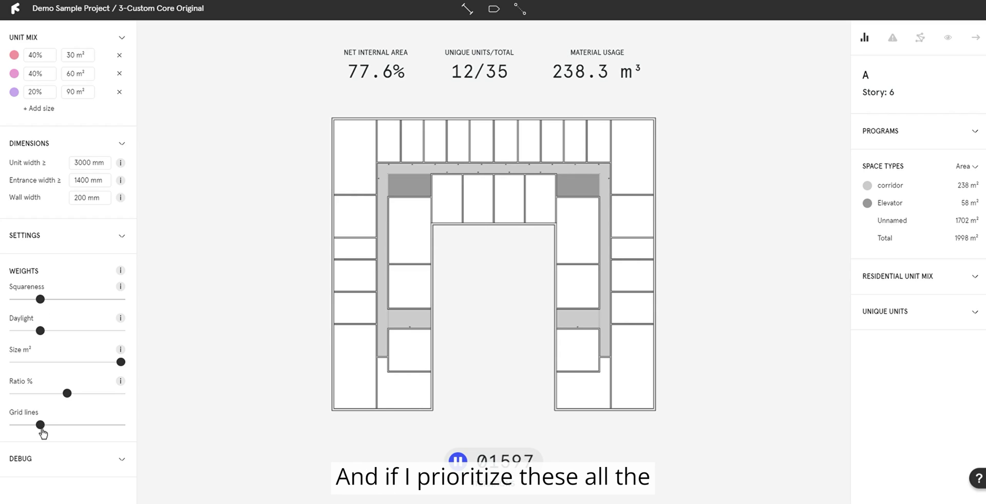
{"action": "left_click_drag", "start_coordinate": [42, 427], "coordinate": [121, 425]}
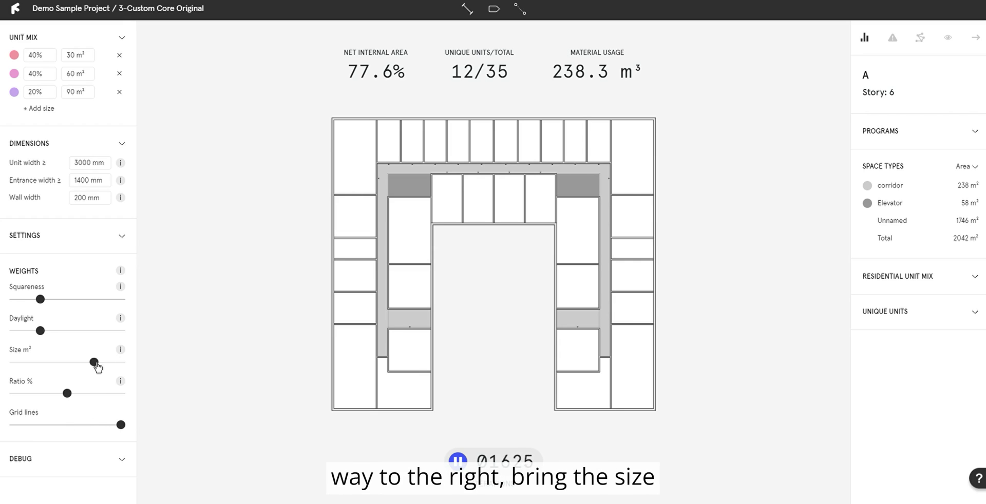
{"action": "left_click", "coordinate": [522, 12]}
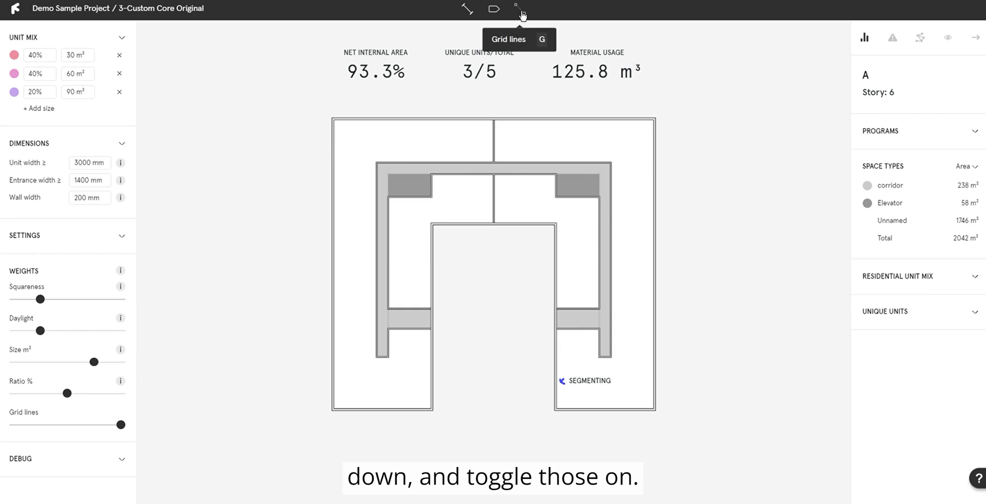
{"action": "left_click", "coordinate": [520, 10]}
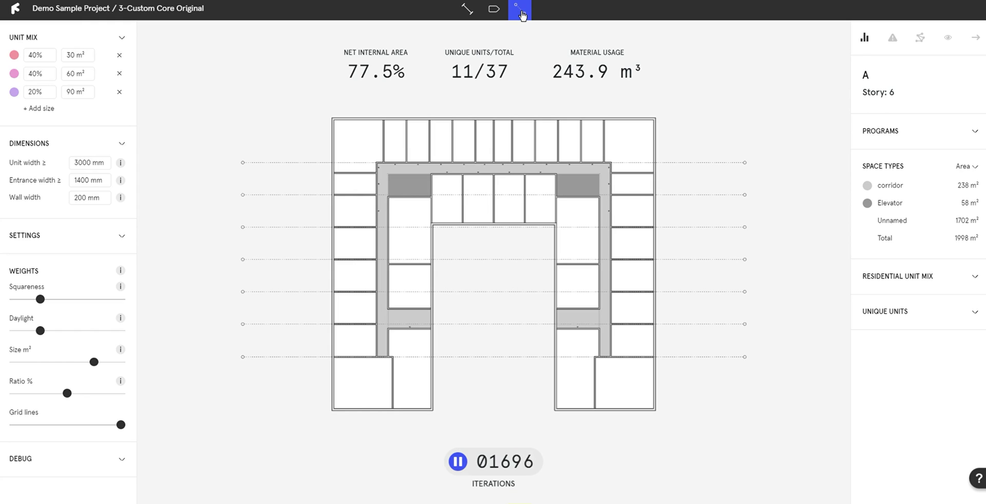
{"action": "left_click", "coordinate": [458, 460]}
{"action": "left_click", "coordinate": [437, 432]}
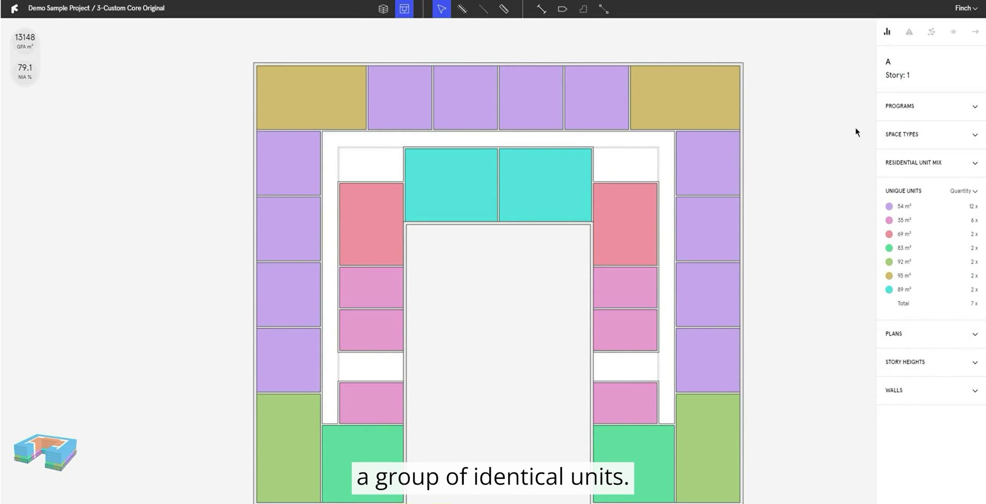
Step: Select all twelve 54 m² units and find adaptive library plans that fit them
{"action": "left_click", "coordinate": [896, 206]}
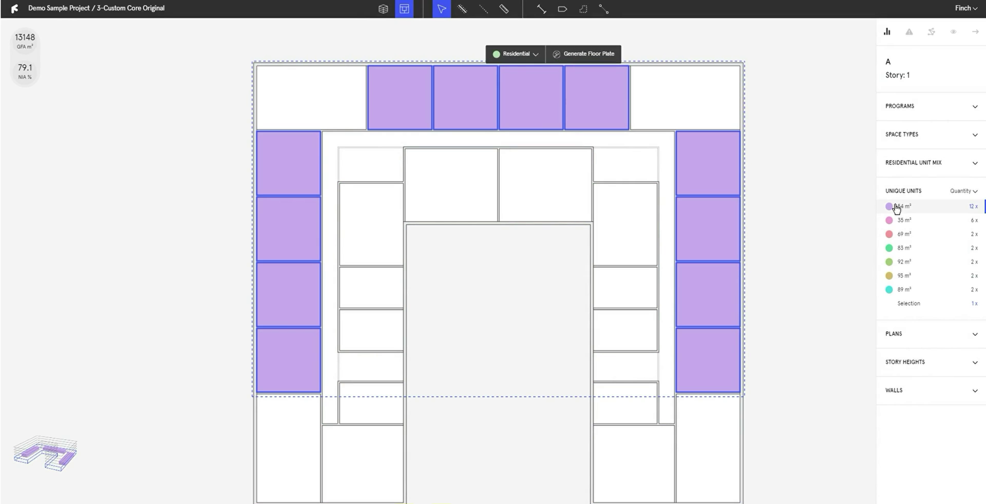
{"action": "right_click", "coordinate": [603, 108]}
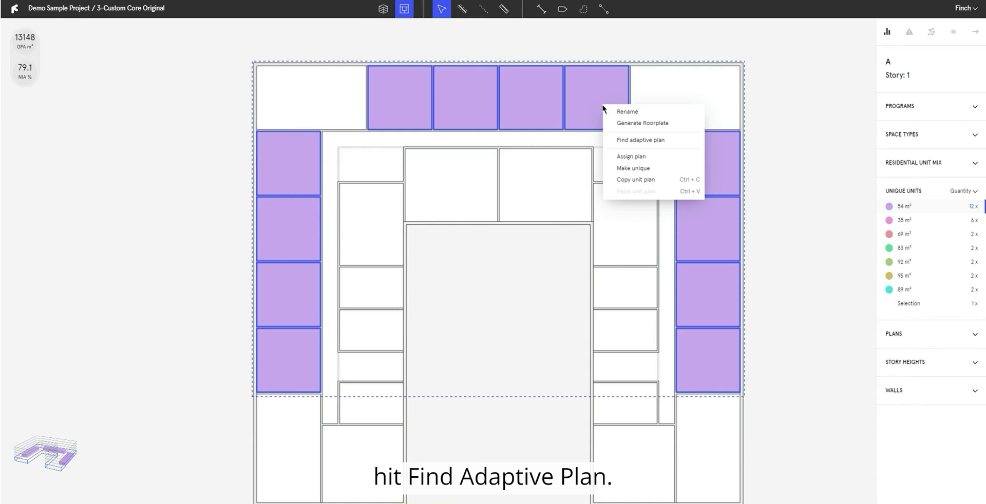
{"action": "left_click", "coordinate": [612, 142]}
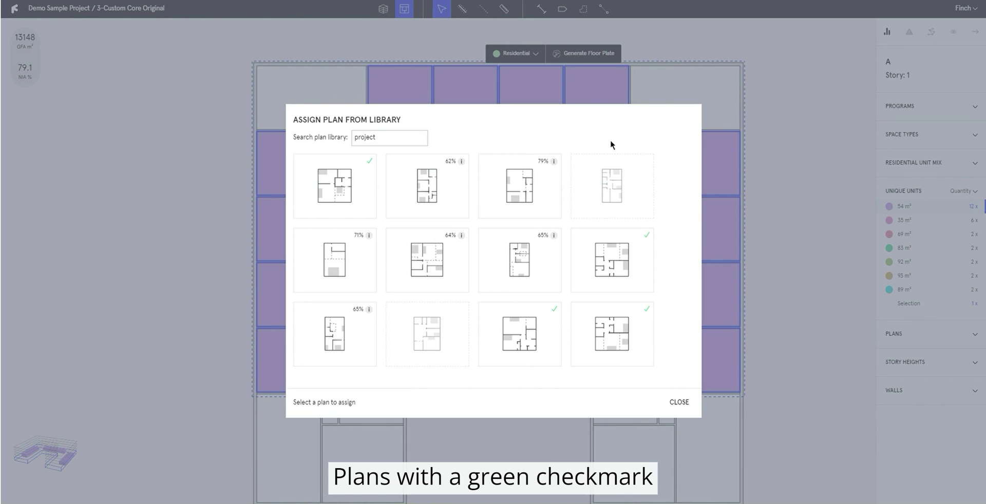
Step: Assign the Project A library plan to the selected 54 m² units on story 1
{"action": "left_click", "coordinate": [319, 190]}
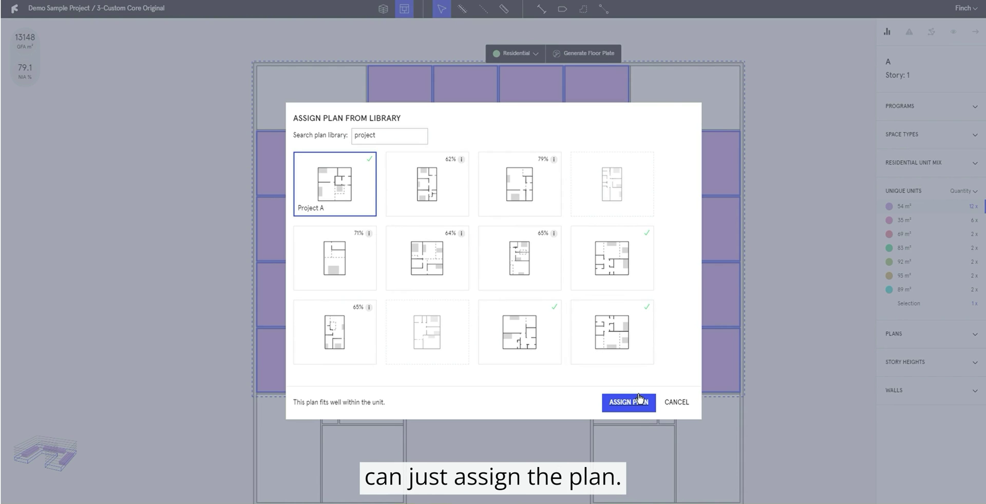
{"action": "left_click", "coordinate": [355, 265]}
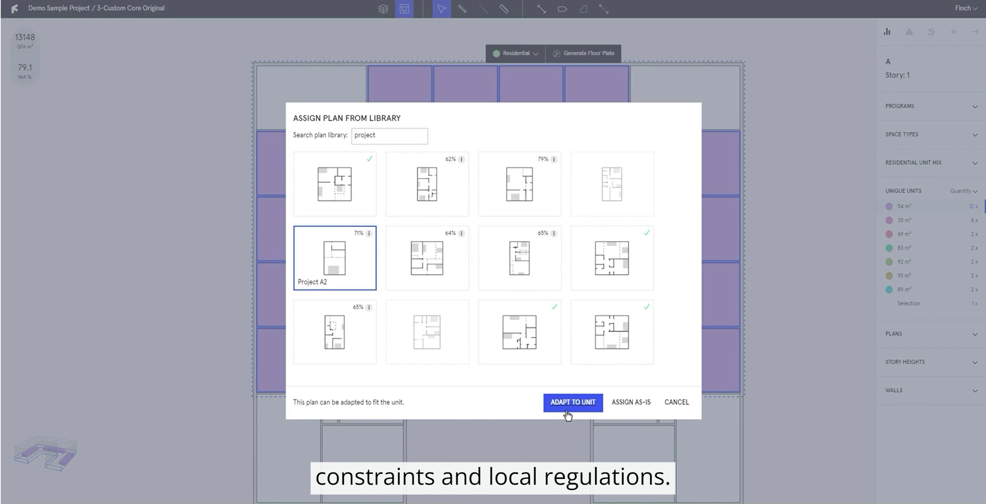
{"action": "left_click", "coordinate": [342, 206]}
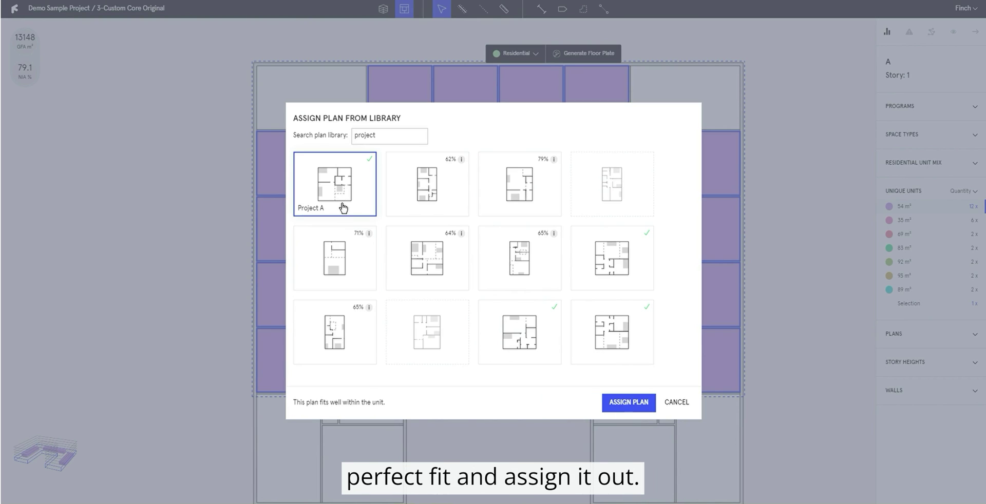
{"action": "left_click", "coordinate": [628, 401]}
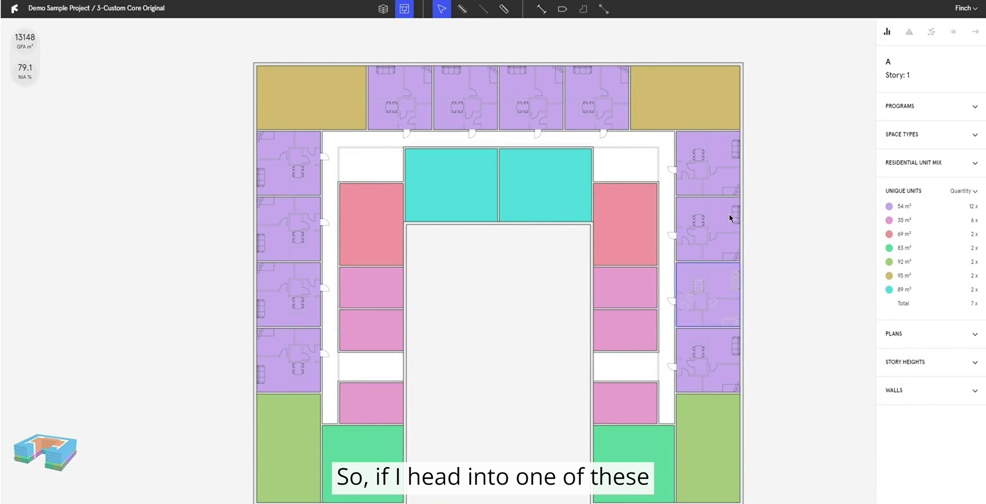
Step: Save the top-right apartment's unit plan as template 'Project B' and open it for editing
{"action": "left_click", "coordinate": [727, 162]}
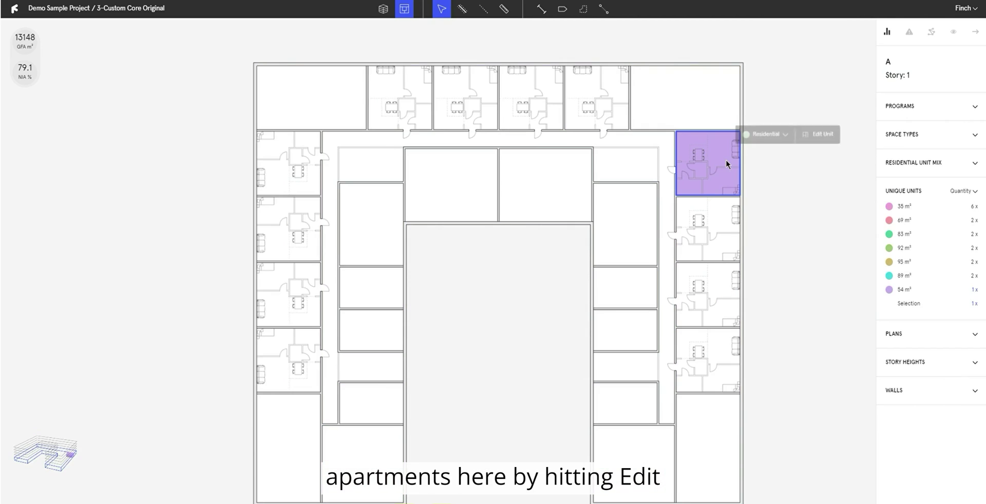
{"action": "left_click", "coordinate": [818, 134]}
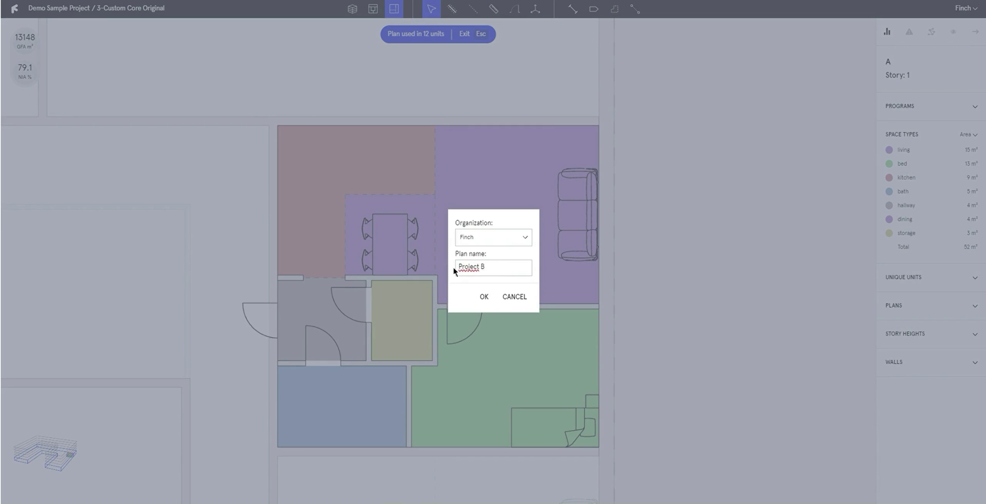
{"action": "left_click", "coordinate": [480, 293]}
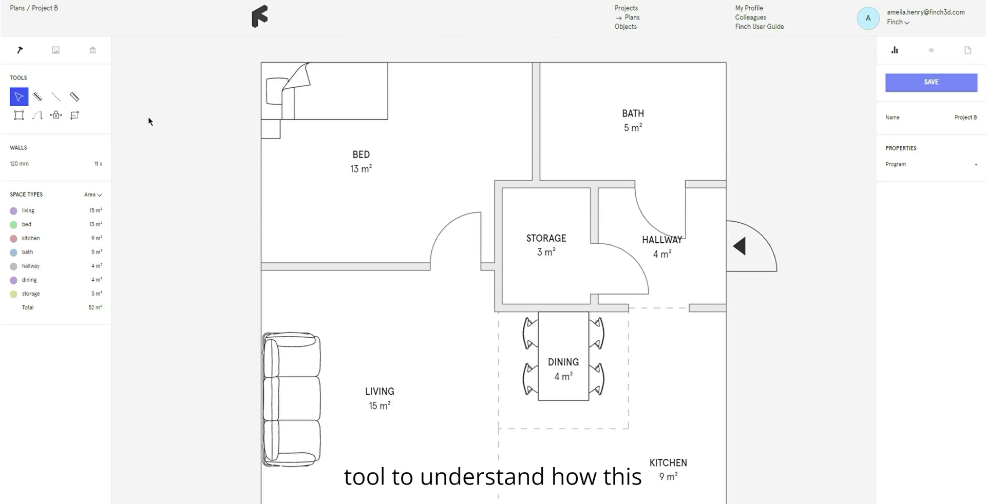
Step: Preview Project B stretched from its left and top walls, with the kitchen at 8 m²
{"action": "left_click", "coordinate": [78, 115]}
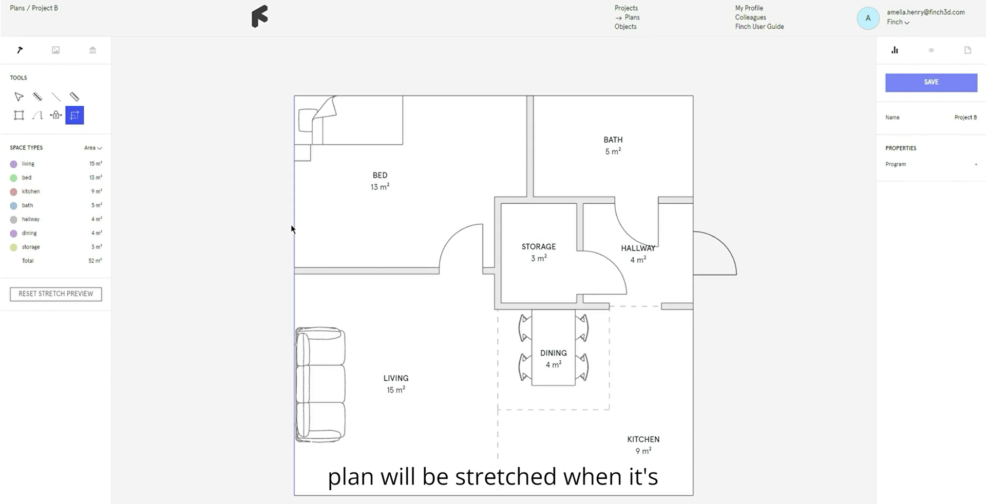
{"action": "mouse_move", "coordinate": [291, 229]}
{"action": "left_mouse_down"}
{"action": "mouse_move", "coordinate": [275, 230]}
{"action": "mouse_move", "coordinate": [297, 229]}
{"action": "left_mouse_up"}
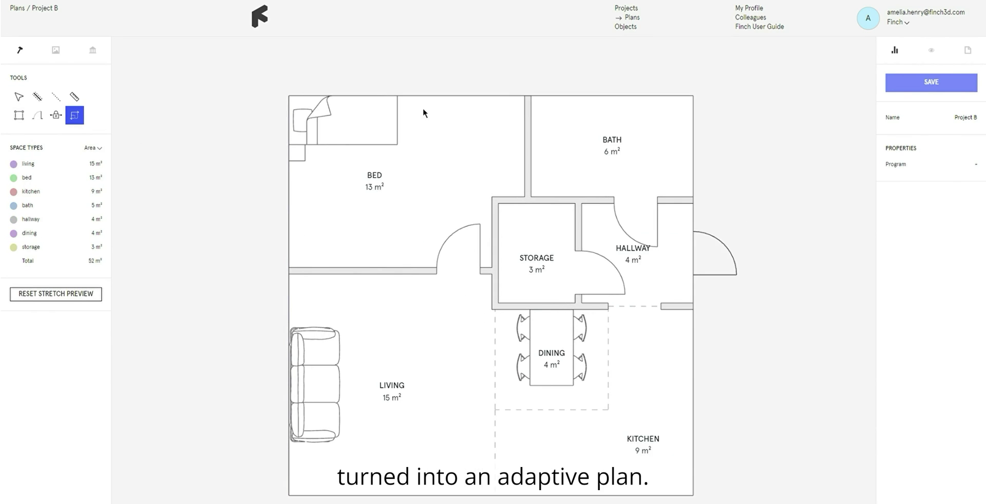
{"action": "left_click_drag", "start_coordinate": [424, 96], "coordinate": [427, 61]}
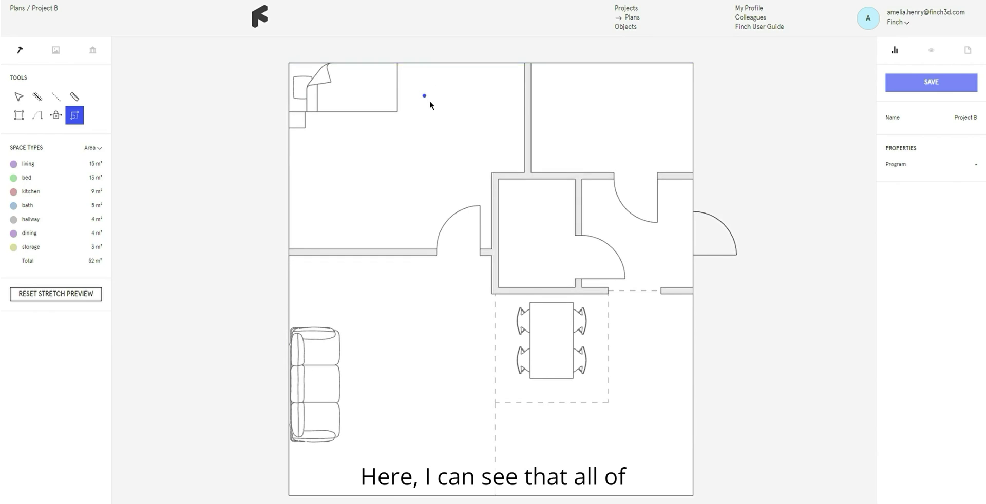
{"action": "left_click_drag", "start_coordinate": [430, 103], "coordinate": [430, 107]}
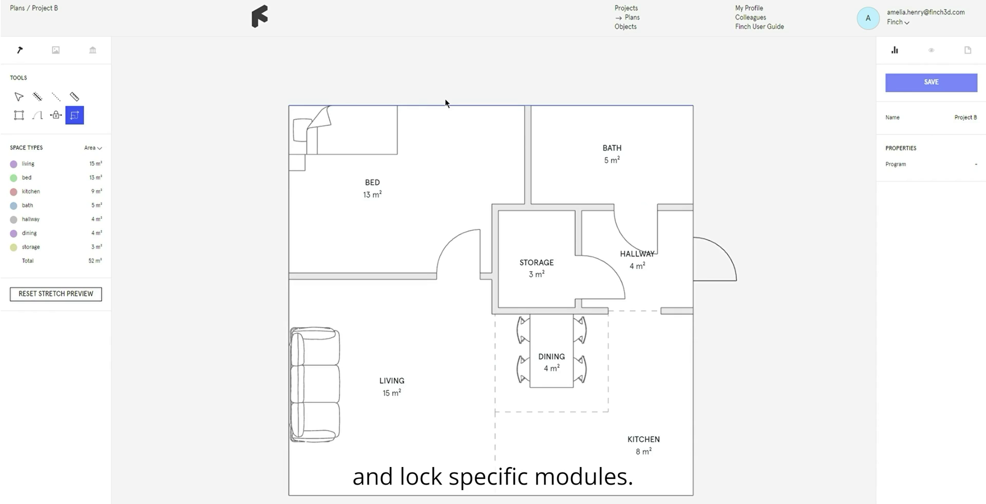
Step: Lock the walls around the bath and the wall between storage and hallway
{"action": "left_click", "coordinate": [59, 119]}
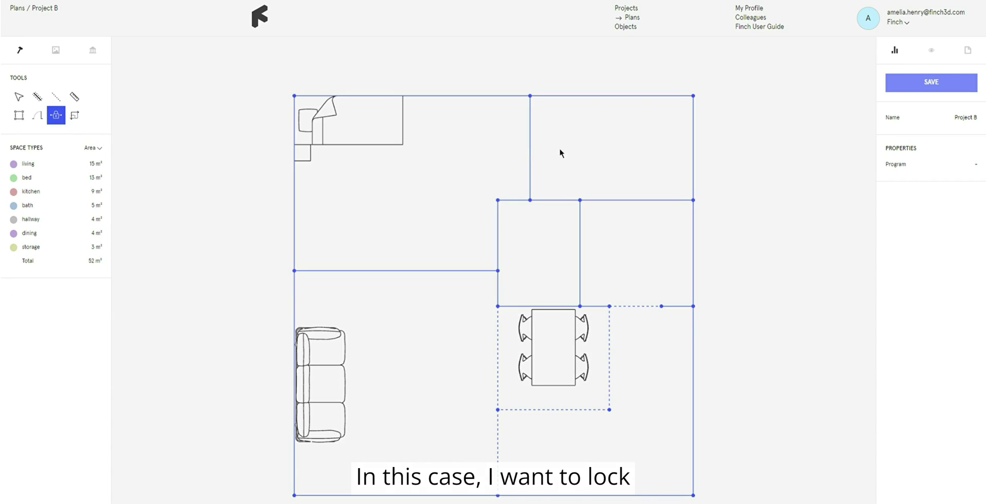
{"action": "left_click", "coordinate": [531, 151]}
{"action": "left_click", "coordinate": [558, 201]}
{"action": "left_click", "coordinate": [616, 201]}
{"action": "left_click", "coordinate": [691, 154]}
{"action": "left_click", "coordinate": [646, 96]}
{"action": "left_click", "coordinate": [583, 239]}
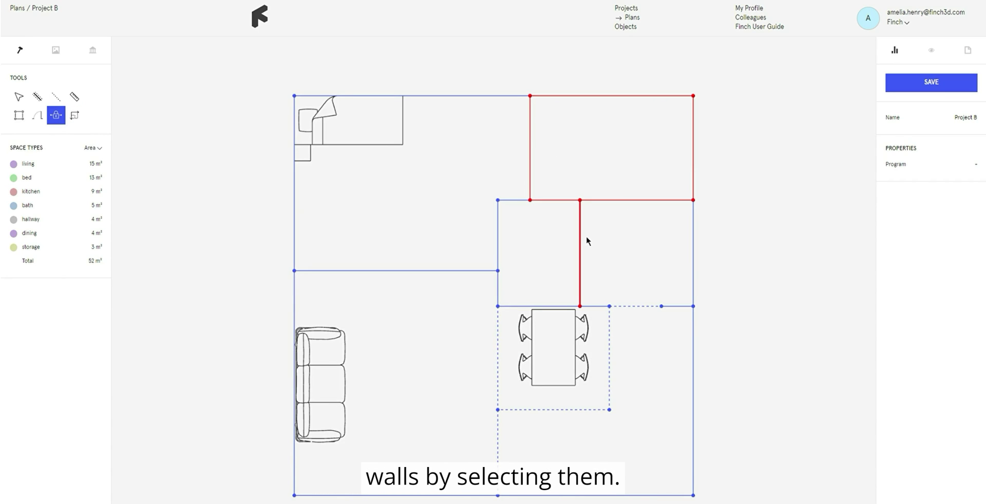
Step: Test the locks by stretching the plan wider and taller, then save the adaptive plan
{"action": "left_click", "coordinate": [74, 116]}
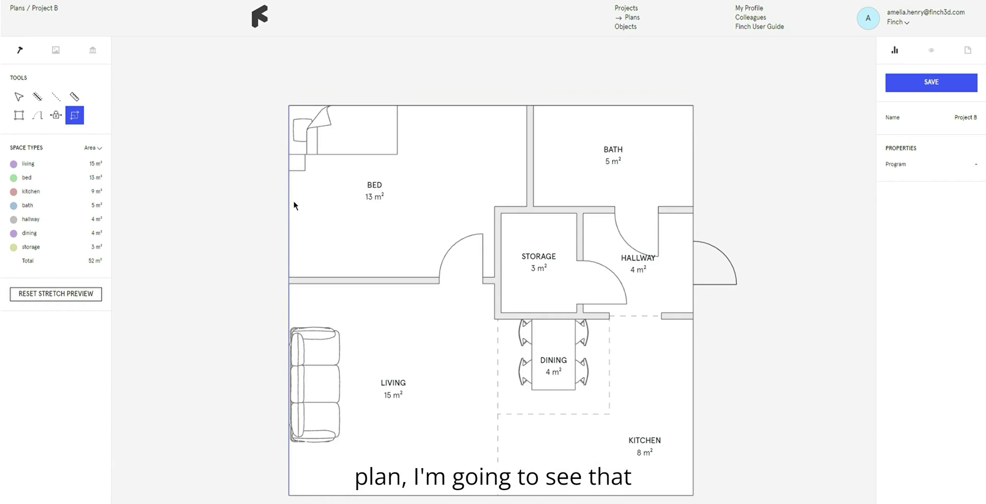
{"action": "left_click_drag", "start_coordinate": [291, 205], "coordinate": [260, 210]}
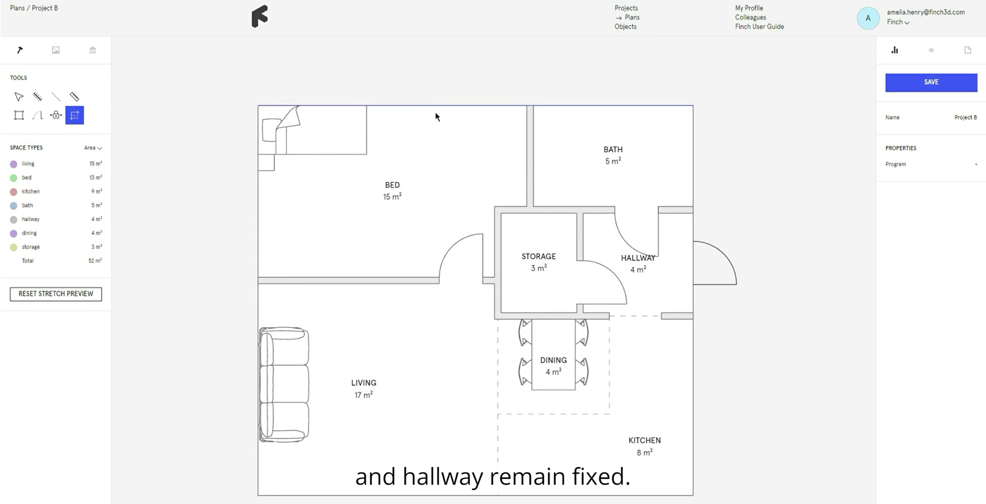
{"action": "mouse_move", "coordinate": [436, 106]}
{"action": "left_mouse_down"}
{"action": "mouse_move", "coordinate": [442, 64]}
{"action": "mouse_move", "coordinate": [445, 107]}
{"action": "left_mouse_up"}
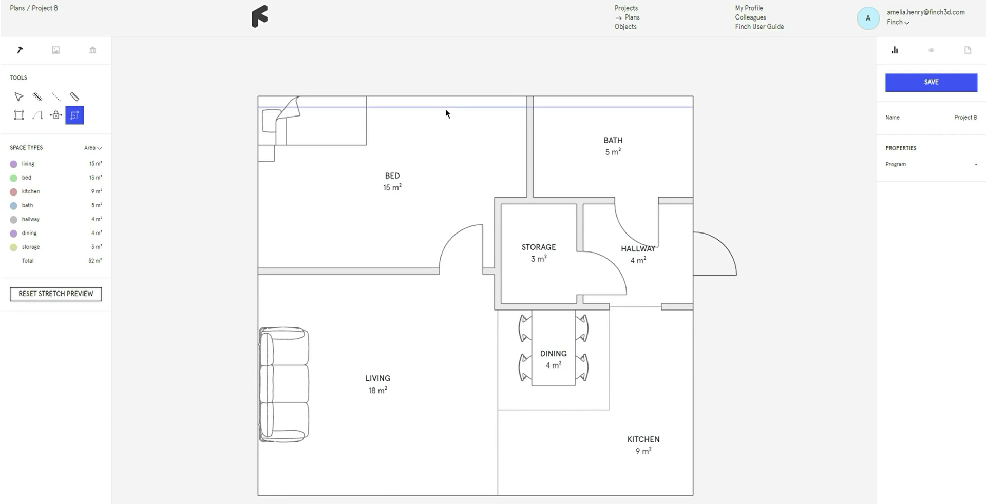
{"action": "left_click", "coordinate": [930, 90]}
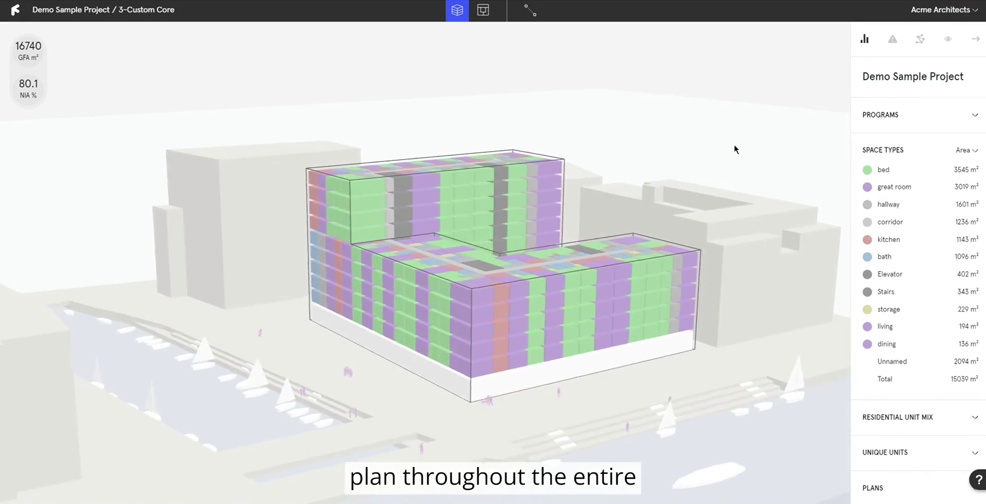
Step: Orbit the building massing to another side and isolate one space type's rooms
{"action": "left_click_drag", "start_coordinate": [735, 149], "coordinate": [276, 151]}
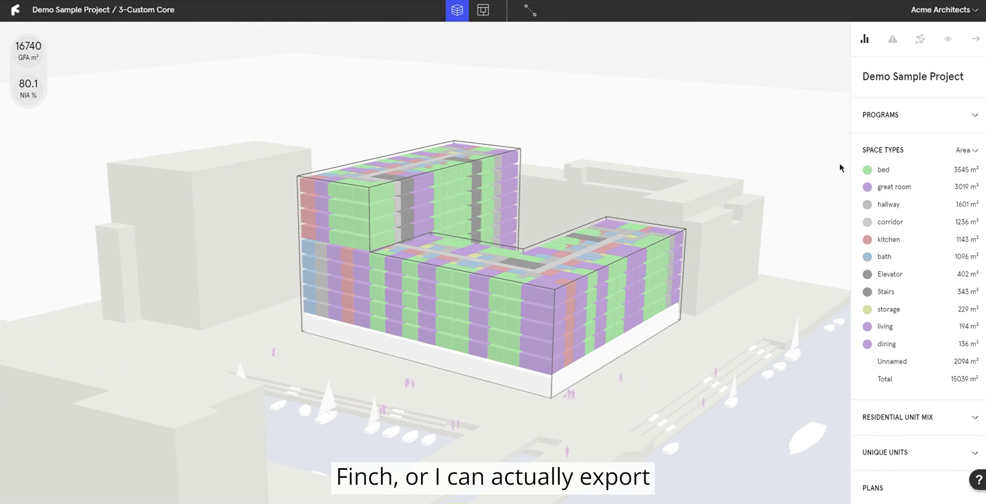
{"action": "left_click", "coordinate": [866, 171]}
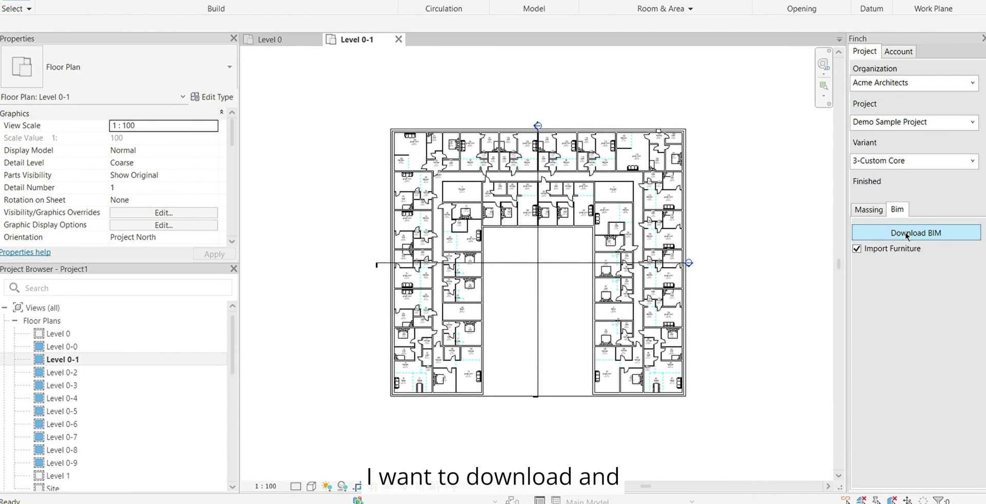
Step: Inspect Level 0-1's downloaded walls, sofa and 136 hallway tag, then expand Rentable area plans
{"action": "scroll", "coordinate": [656, 221], "scroll_direction": "up", "scroll_amount": 5}
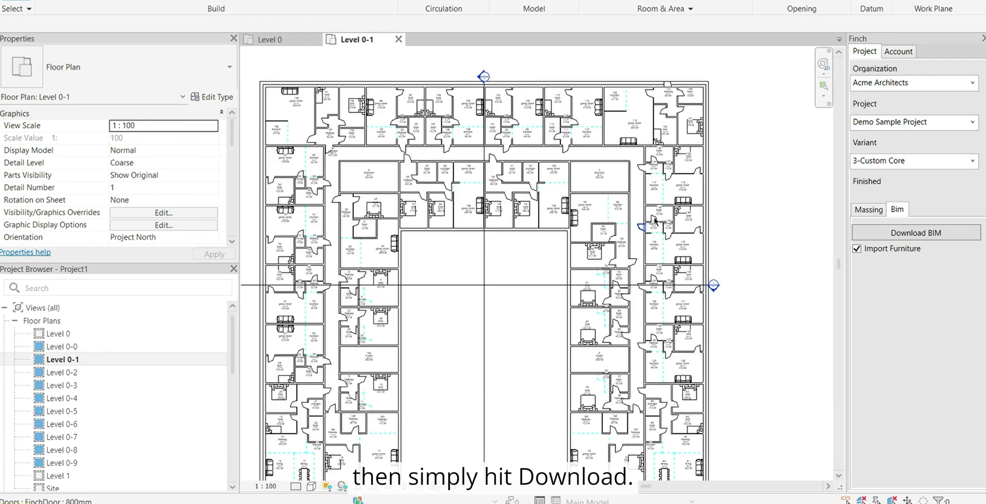
{"action": "scroll", "coordinate": [656, 219], "scroll_direction": "up", "scroll_amount": 5}
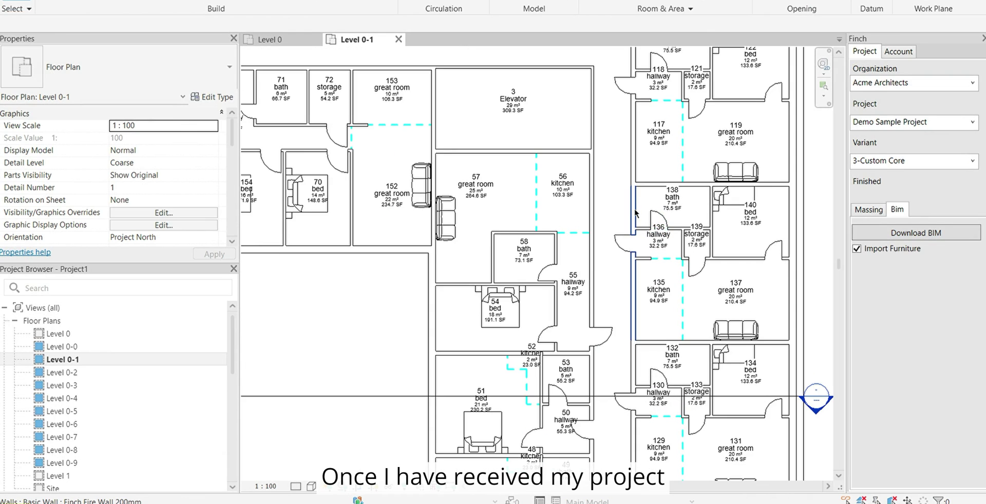
{"action": "left_click", "coordinate": [635, 215]}
{"action": "left_click", "coordinate": [650, 187]}
{"action": "left_click", "coordinate": [727, 172]}
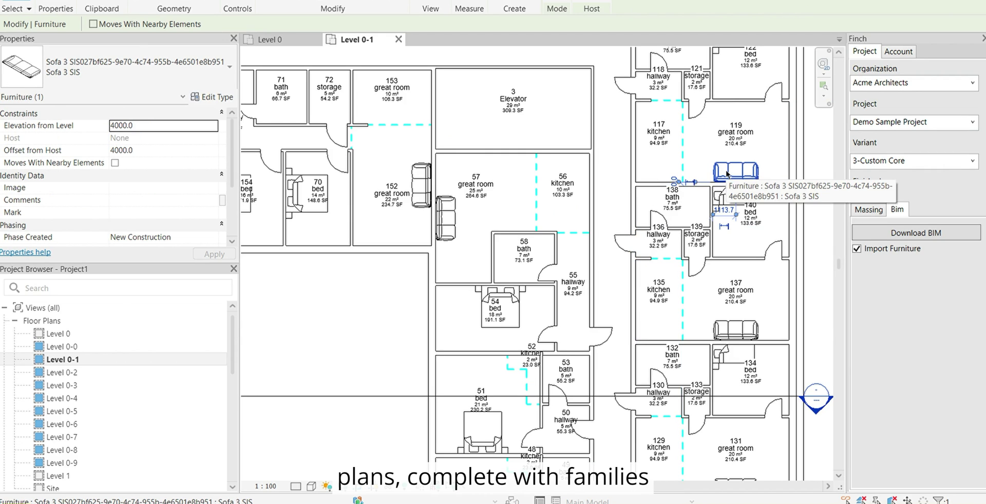
{"action": "left_click", "coordinate": [659, 236]}
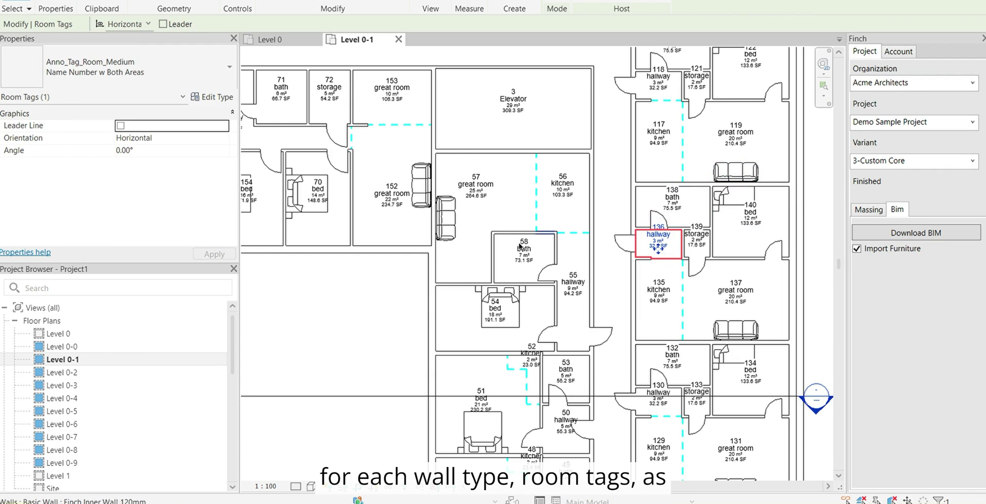
{"action": "scroll", "coordinate": [150, 364], "scroll_direction": "down", "scroll_amount": 5}
{"action": "double_click", "coordinate": [59, 308]}
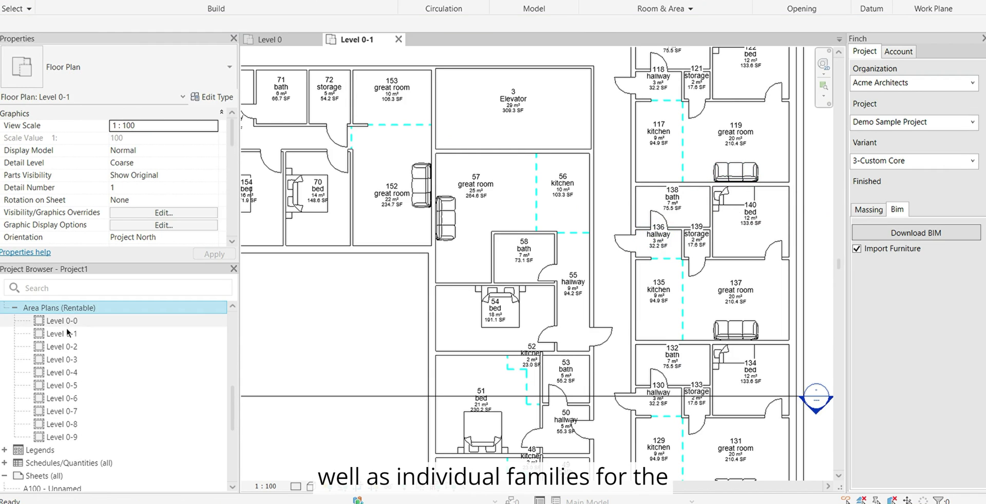
Step: Open the Level 0-2 rentable area plan, inspect one unit area, then clear the selection
{"action": "double_click", "coordinate": [61, 347]}
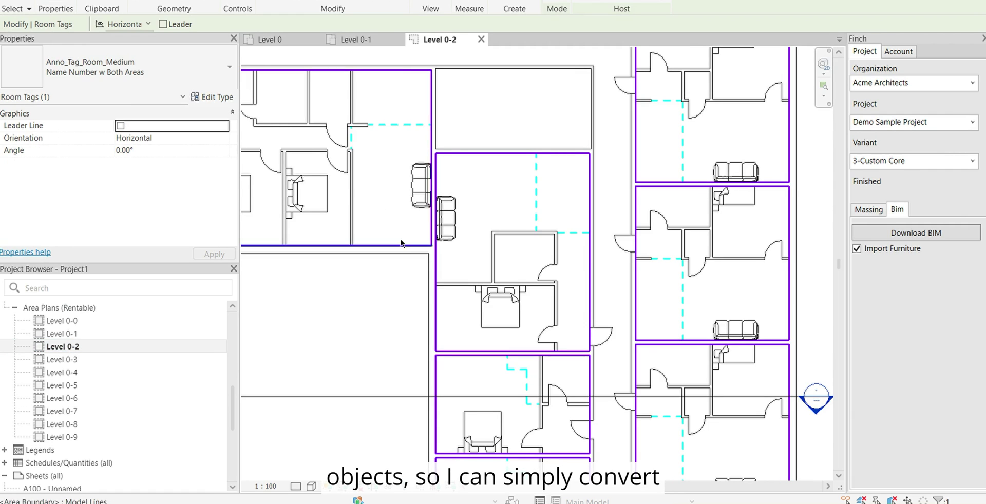
{"action": "left_click", "coordinate": [400, 241]}
{"action": "scroll", "coordinate": [398, 239], "scroll_direction": "down", "scroll_amount": 3}
{"action": "left_click", "coordinate": [374, 304]}
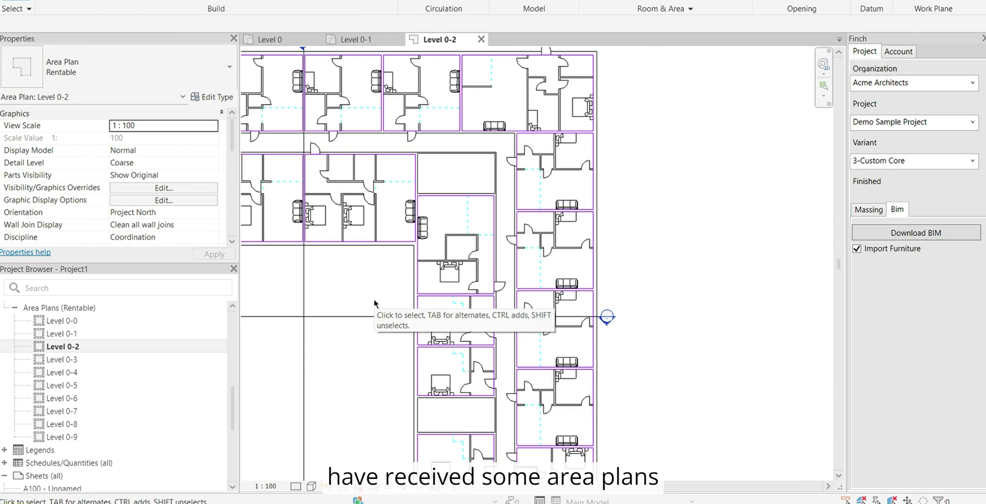